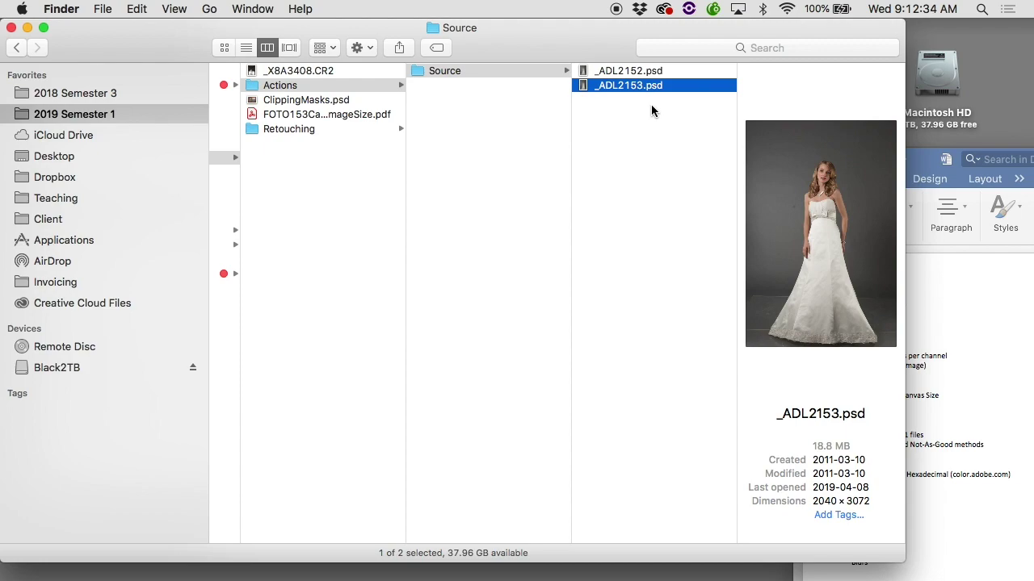
Open _ADL2152.psd from the Source folder in Photoshop and switch it to full-screen view.
left_click(648, 75)
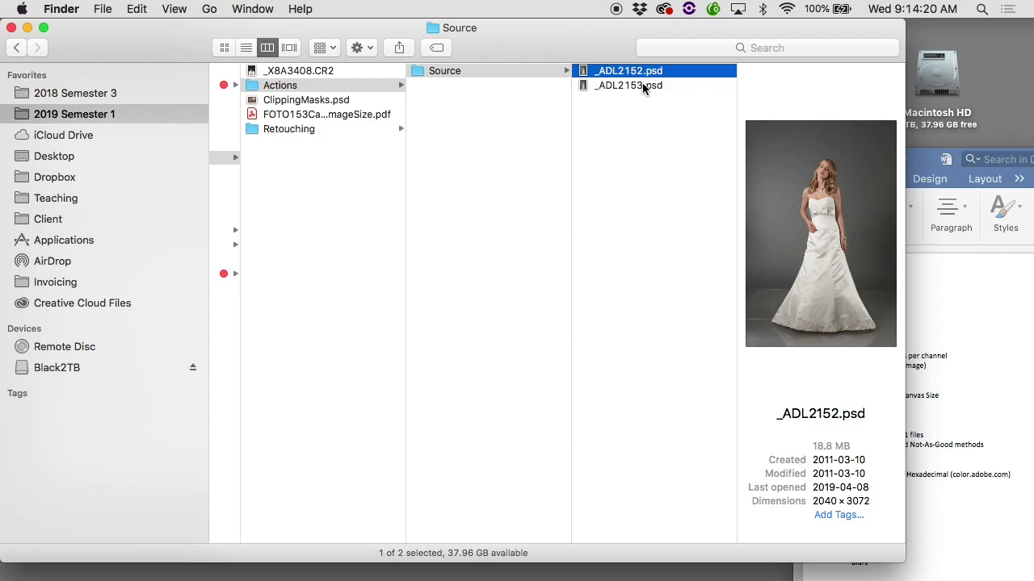
key("super+o")
key("f")
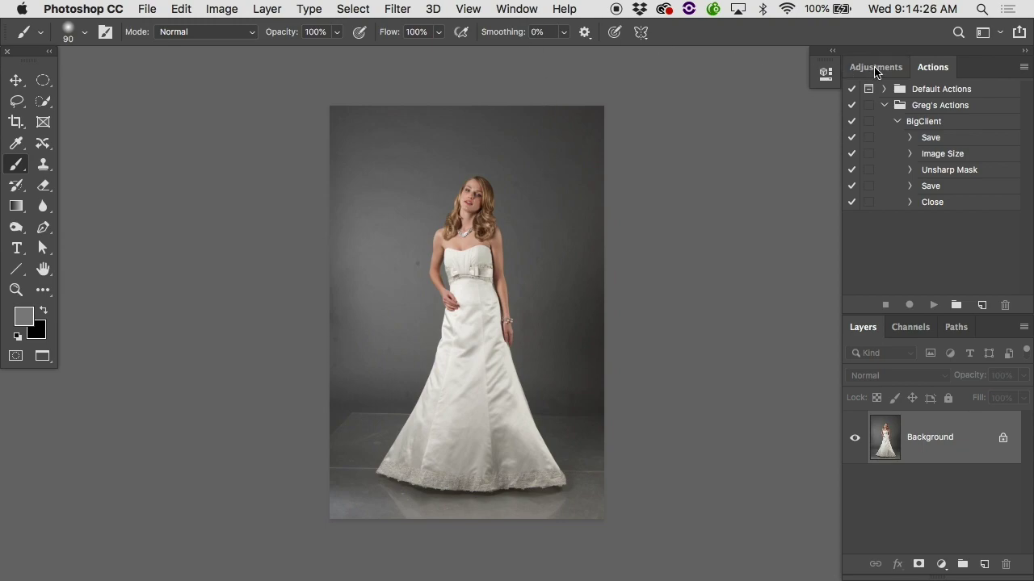
Delete the existing custom action set that contains the BigClient action.
left_click(518, 12)
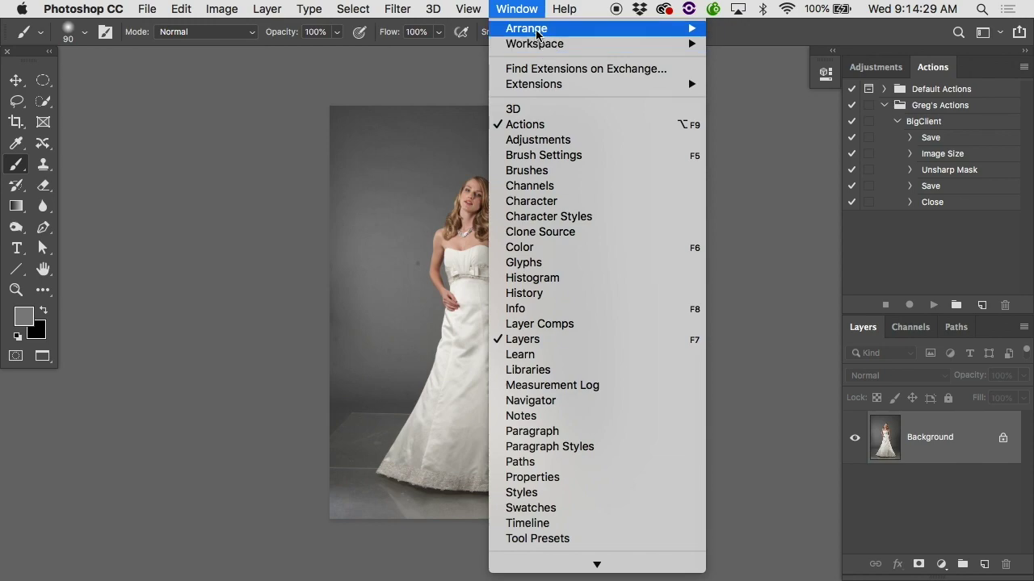
key("Escape")
left_click_drag(900, 106, 1004, 305)
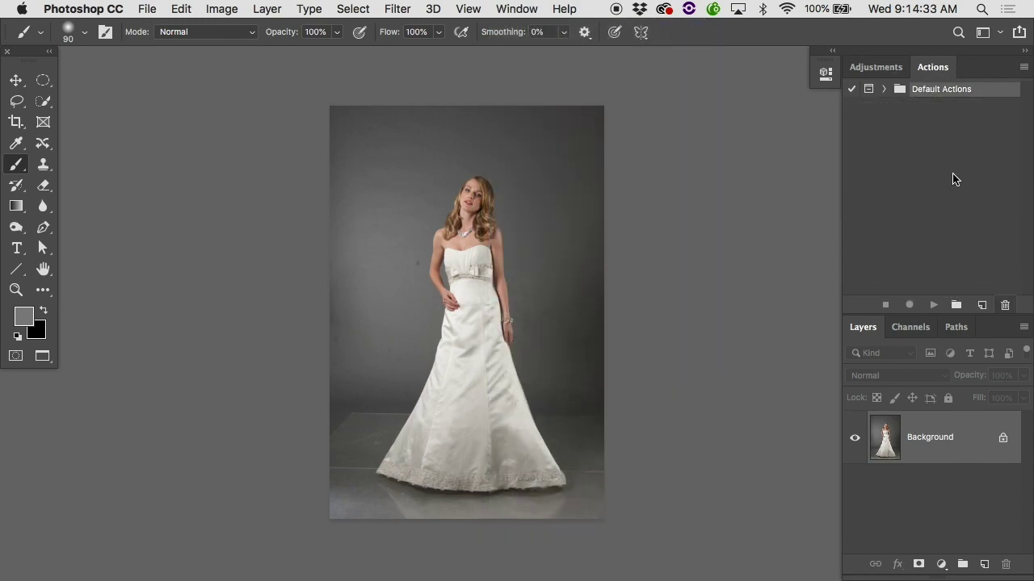
Examine the Default Actions set and compare whether saving is available for a single action and for the whole set.
left_click(884, 89)
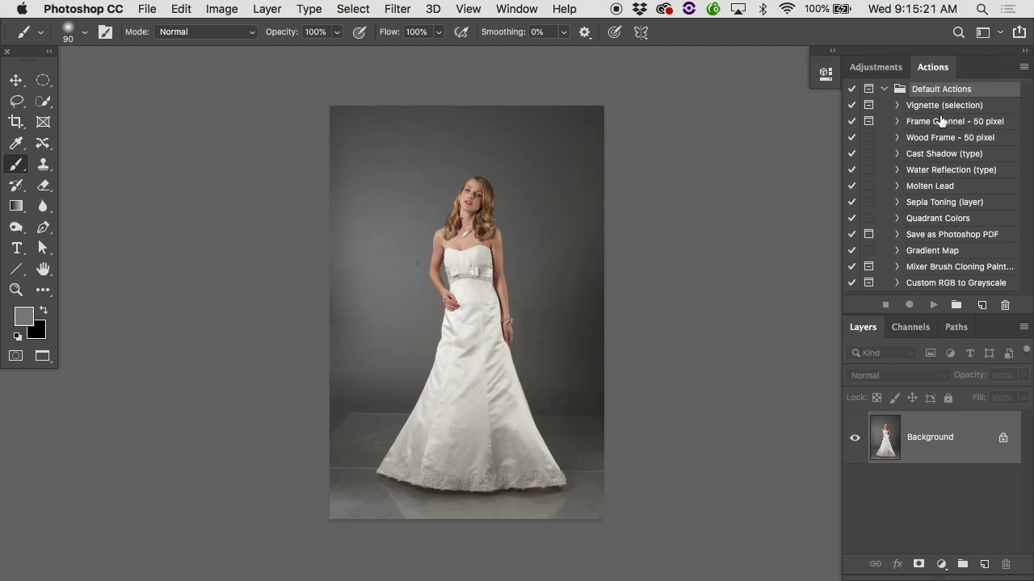
left_click(928, 122)
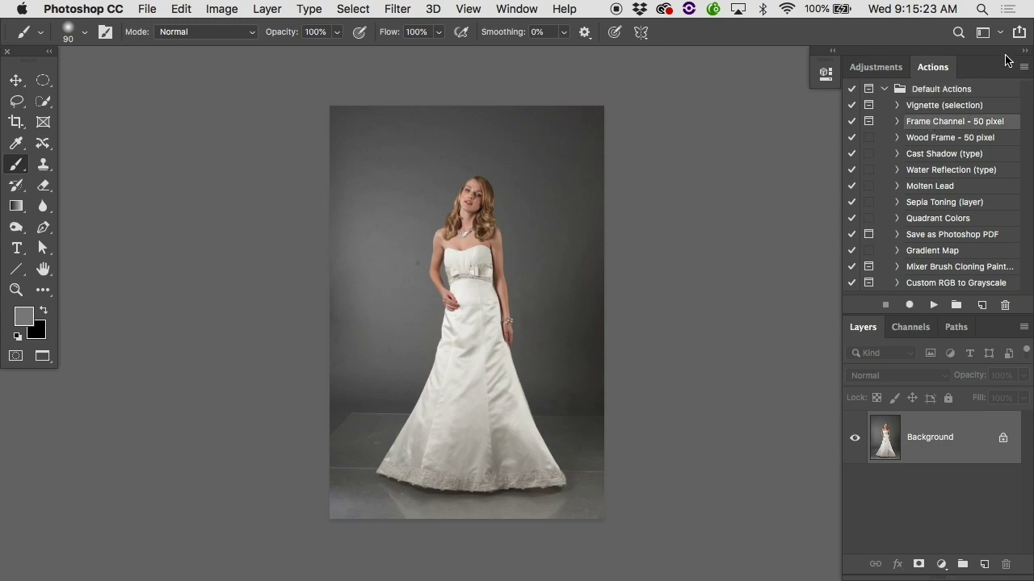
left_click(1023, 67)
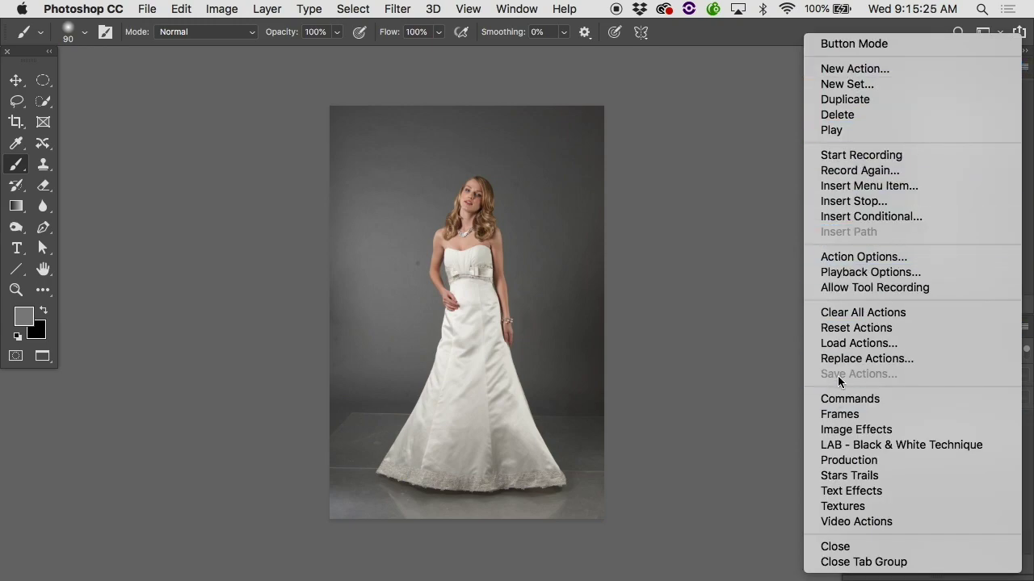
left_click(796, 362)
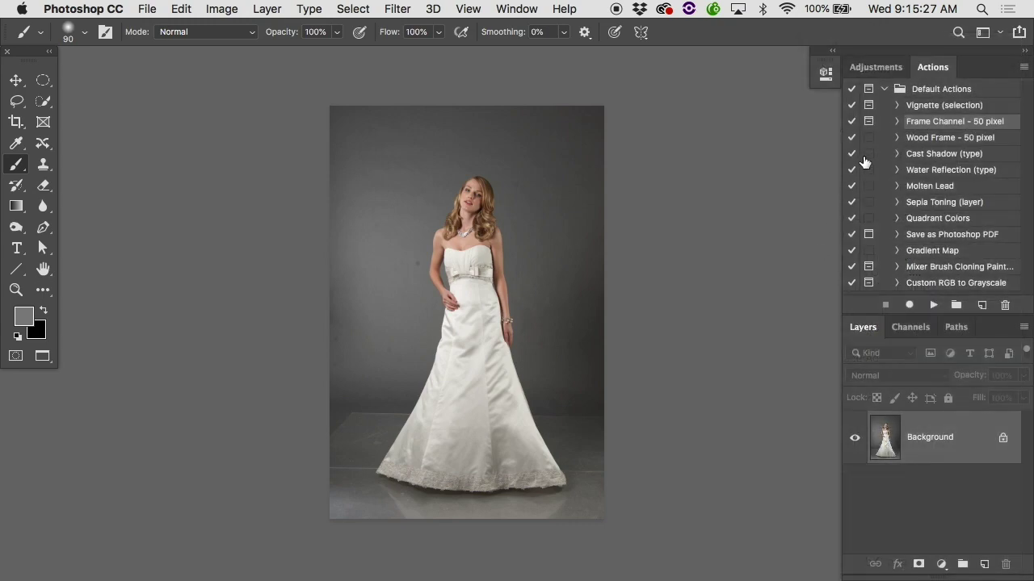
left_click(902, 92)
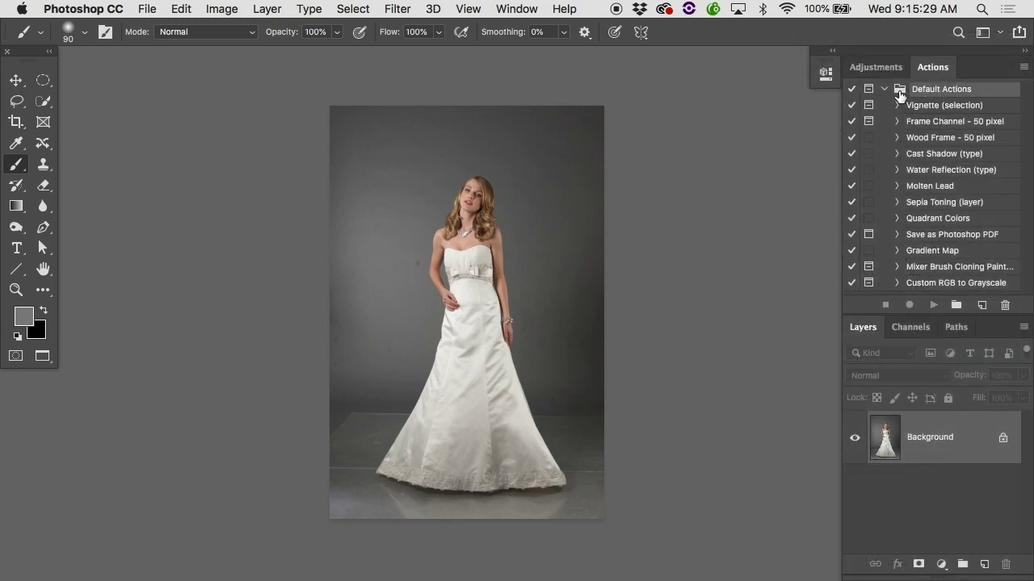
left_click(1023, 67)
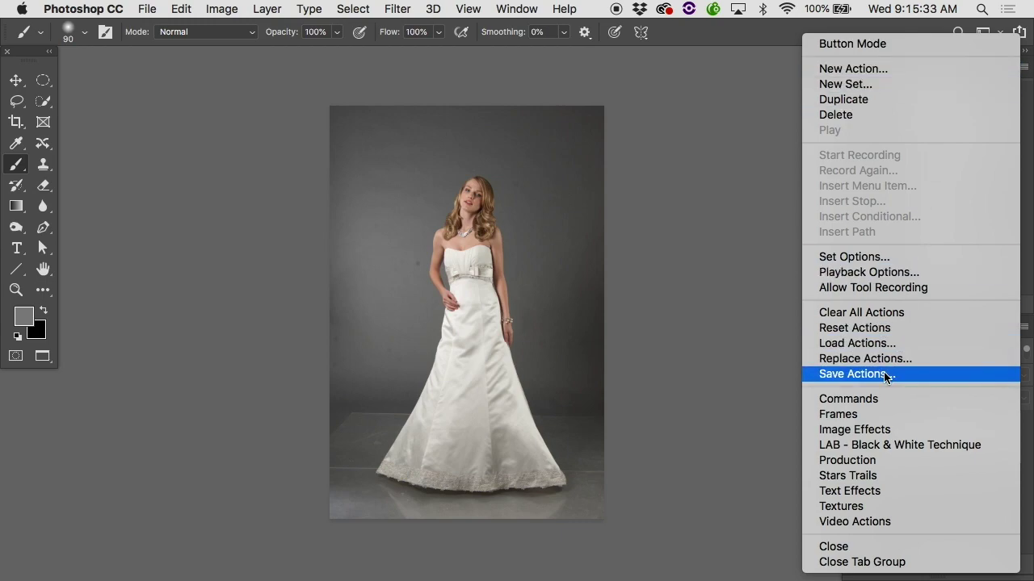
left_click(785, 315)
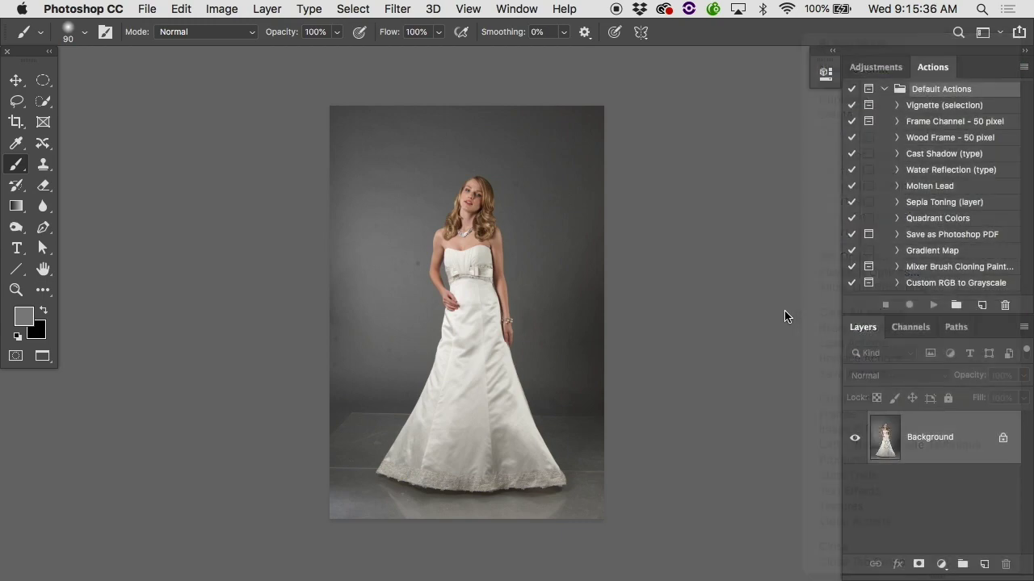
left_click(884, 89)
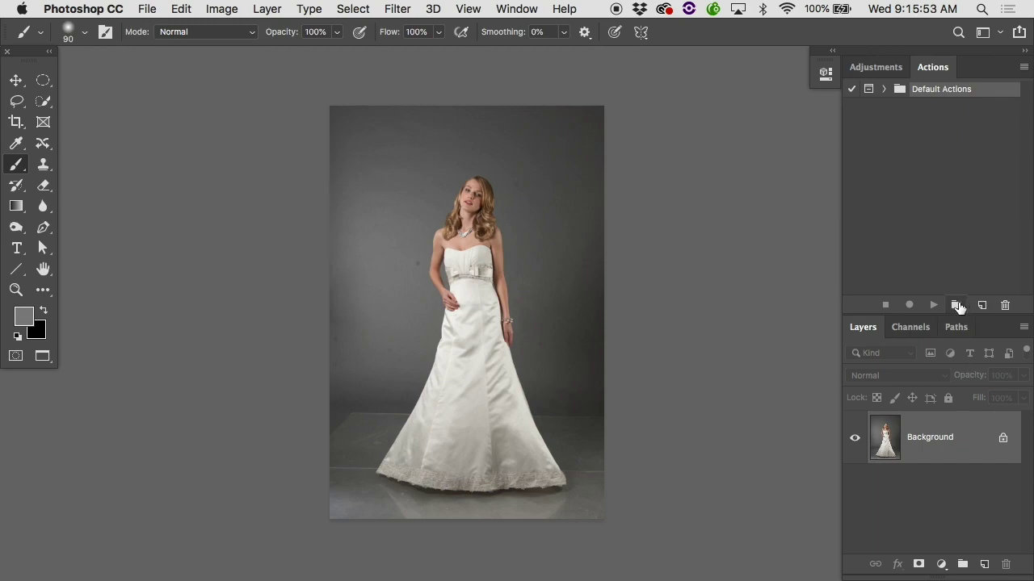
Create a new action set named with the author's first name followed by "Actions", and check the option for saving it.
left_click(956, 305)
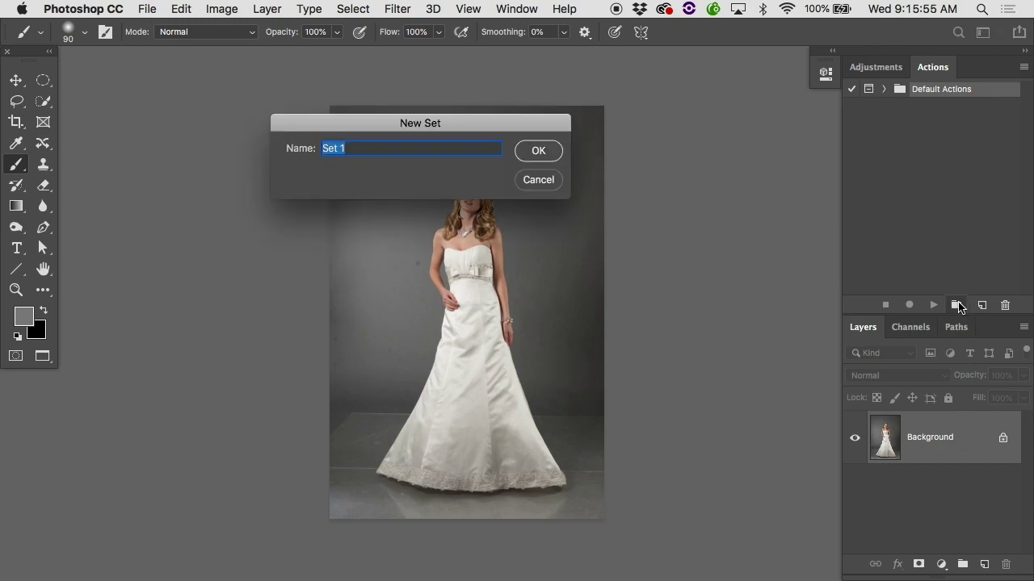
type("Greg's Actions")
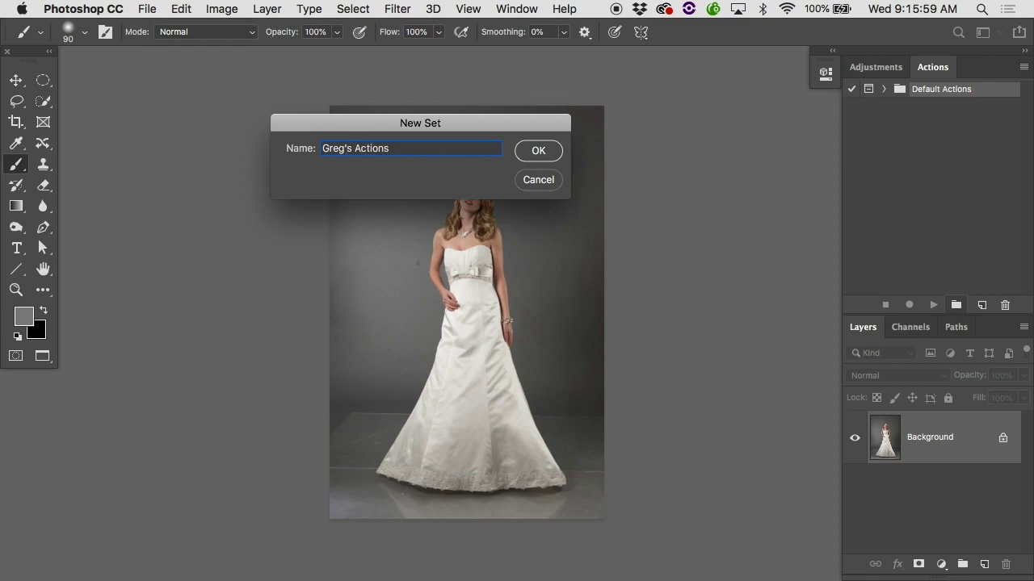
key("Return")
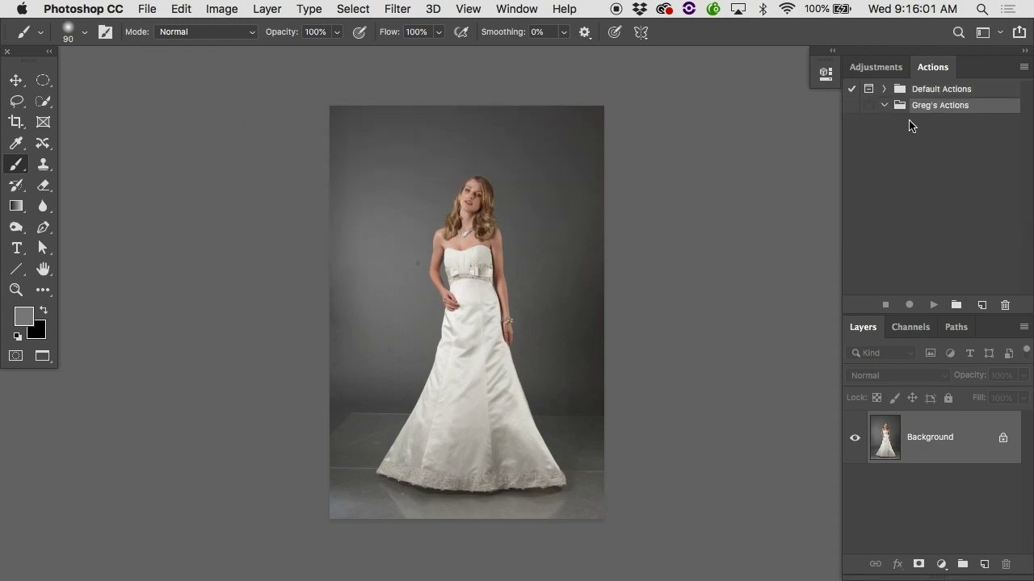
left_click(1022, 68)
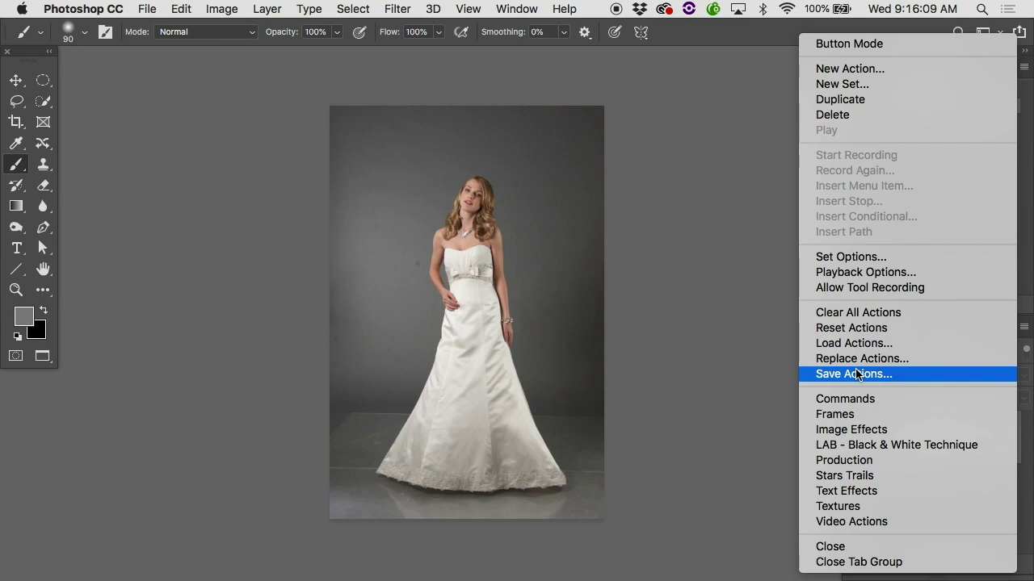
left_click(786, 343)
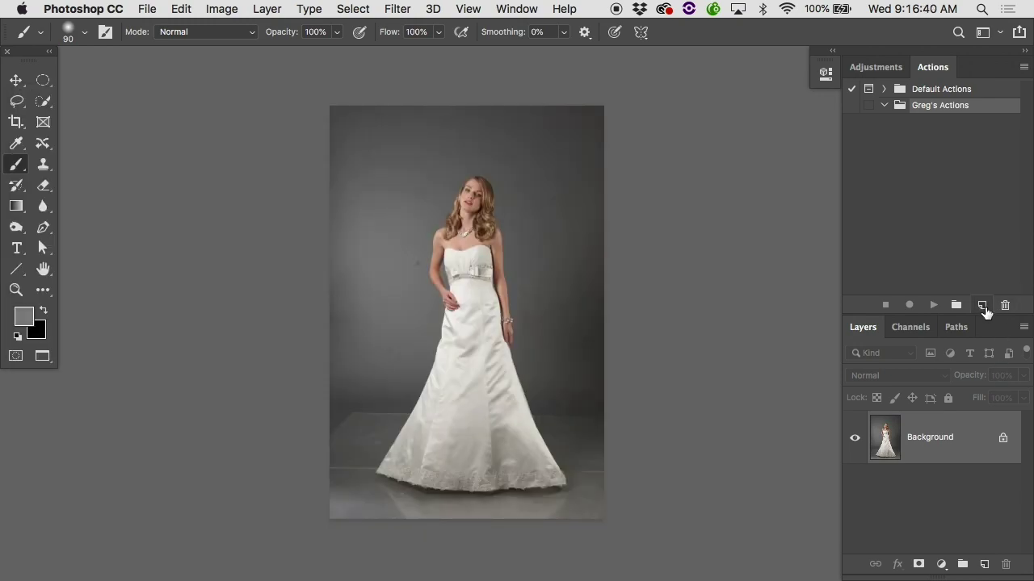
Set up a new action named "Big client" in the custom action set.
left_click(983, 308)
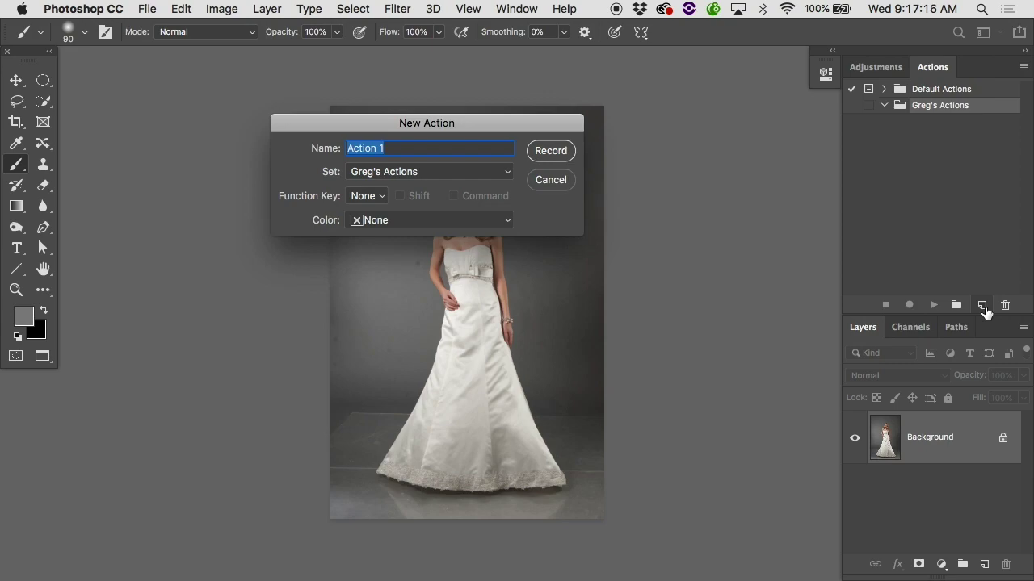
type("Big client")
left_click(488, 171)
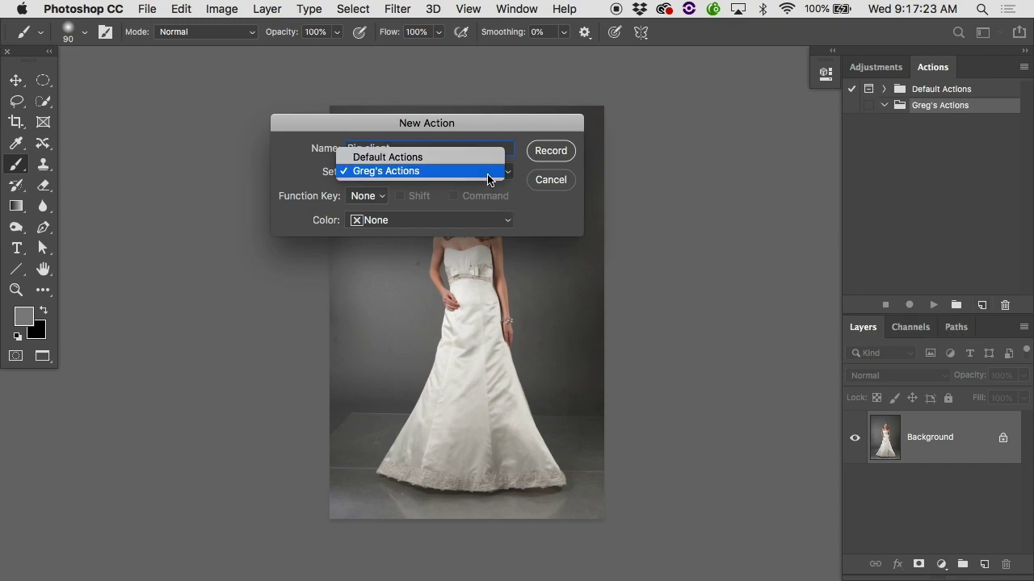
left_click(369, 172)
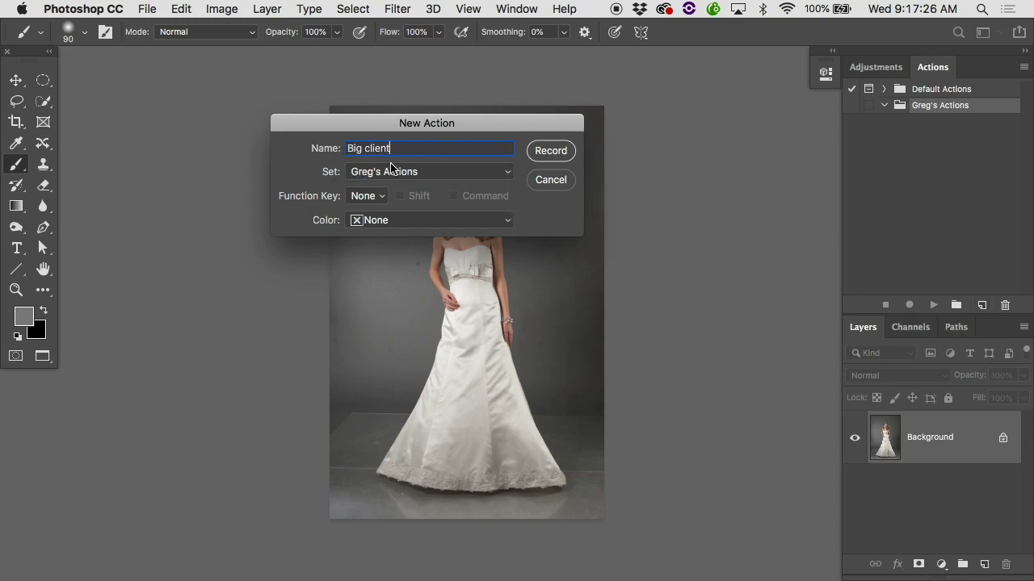
Try function key F5 with the Shift and Command modifiers for the action, and set the function key back to None.
left_click(381, 199)
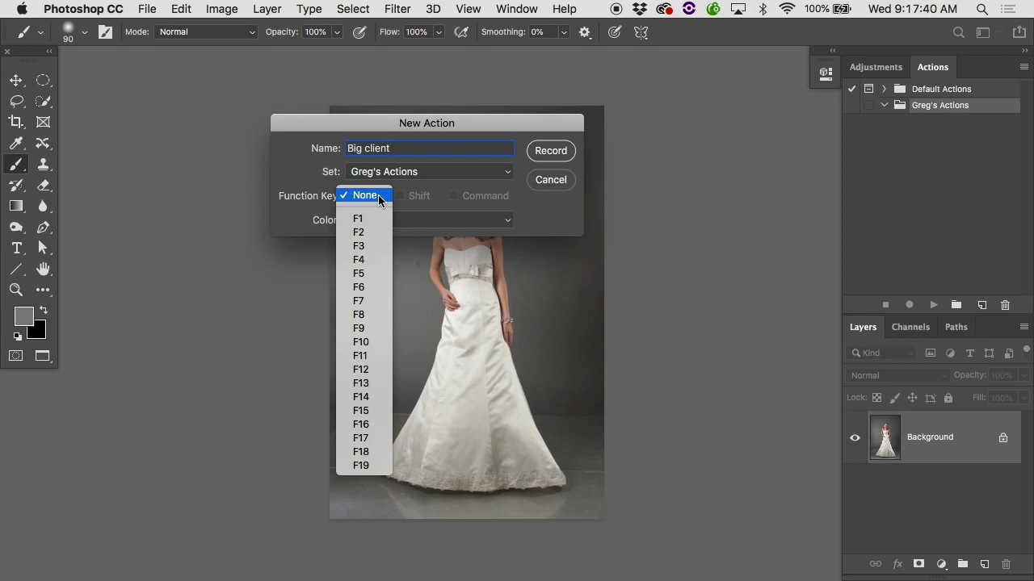
left_click(371, 268)
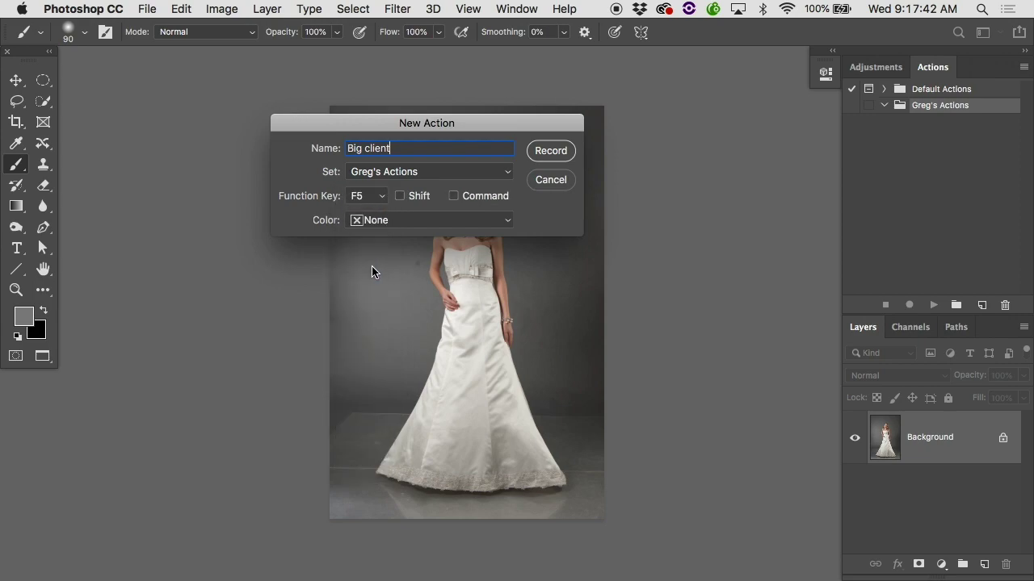
left_click(399, 197)
left_click(457, 198)
left_click(400, 197)
left_click(454, 196)
left_click(377, 196)
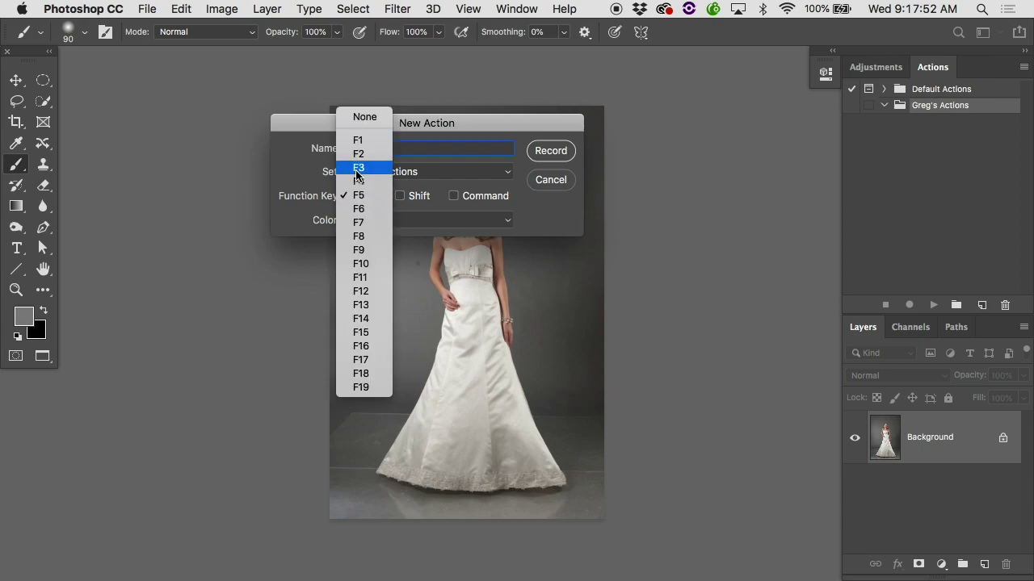
left_click(356, 113)
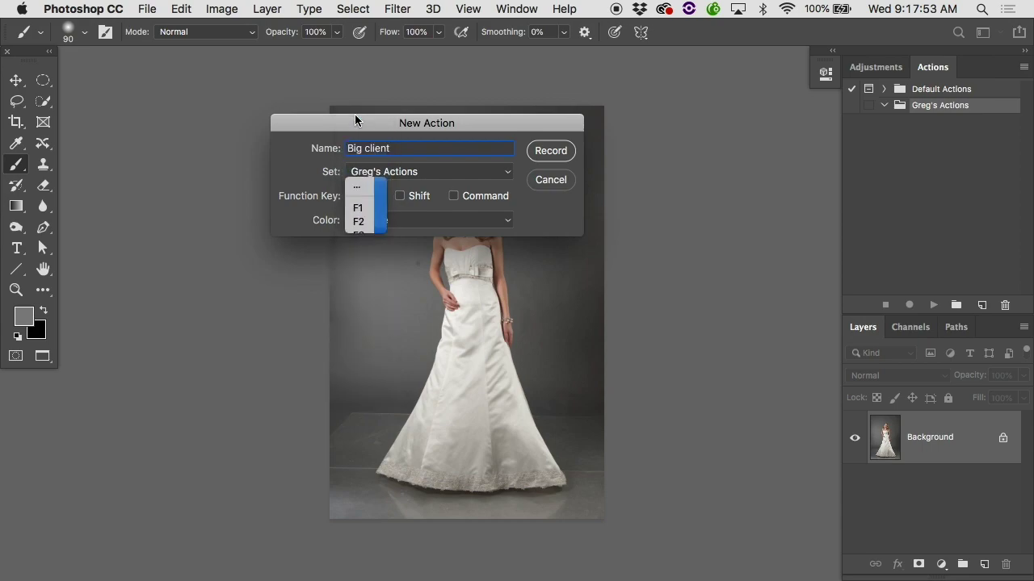
Look at the action's color choices, keep None, and start recording the Big client action.
left_click(412, 225)
left_click(550, 213)
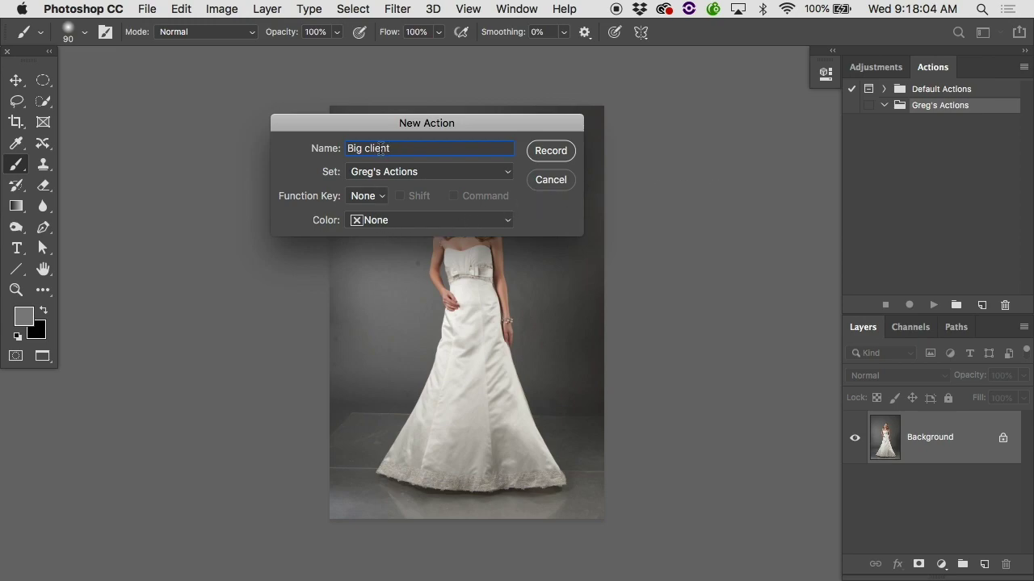
left_click(551, 151)
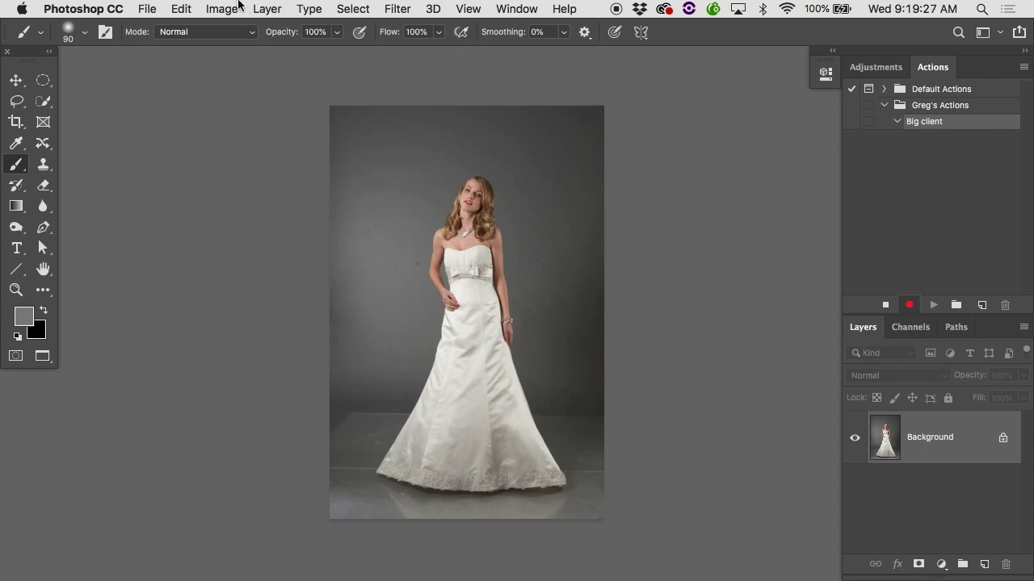
Start saving the image under Save As and create a folder named BigClientOutput on the Desktop.
left_click(152, 8)
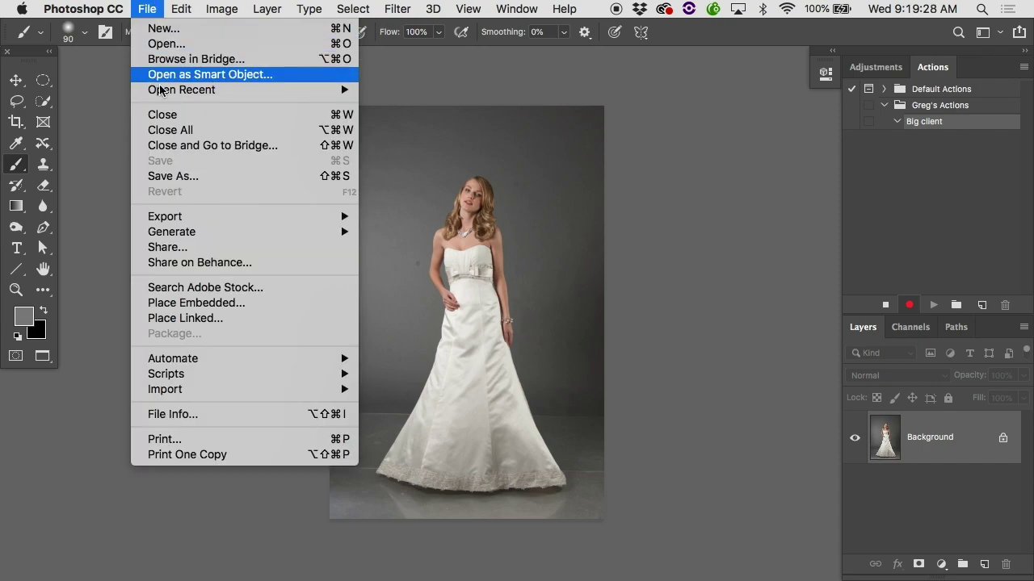
left_click(173, 176)
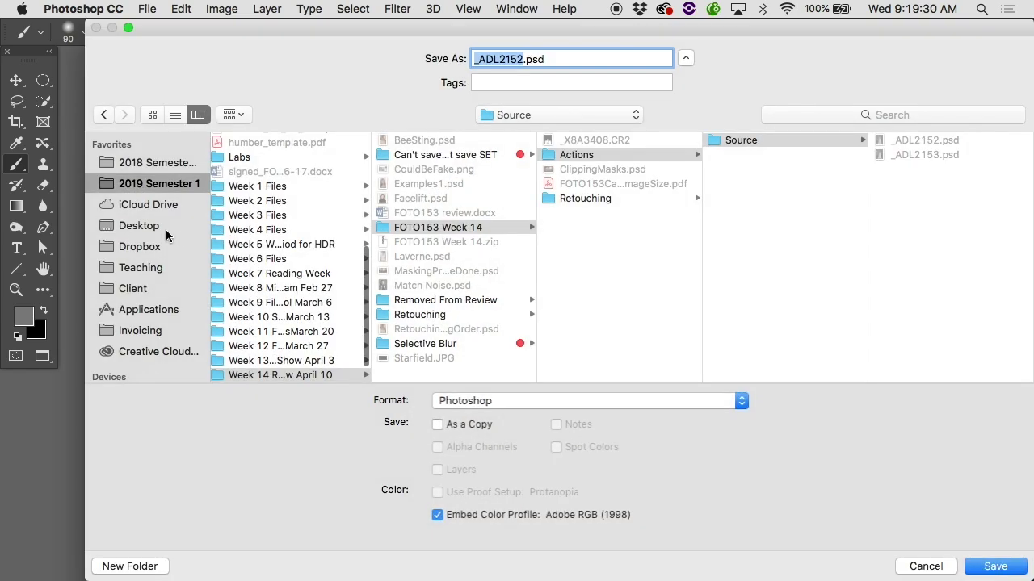
left_click(153, 226)
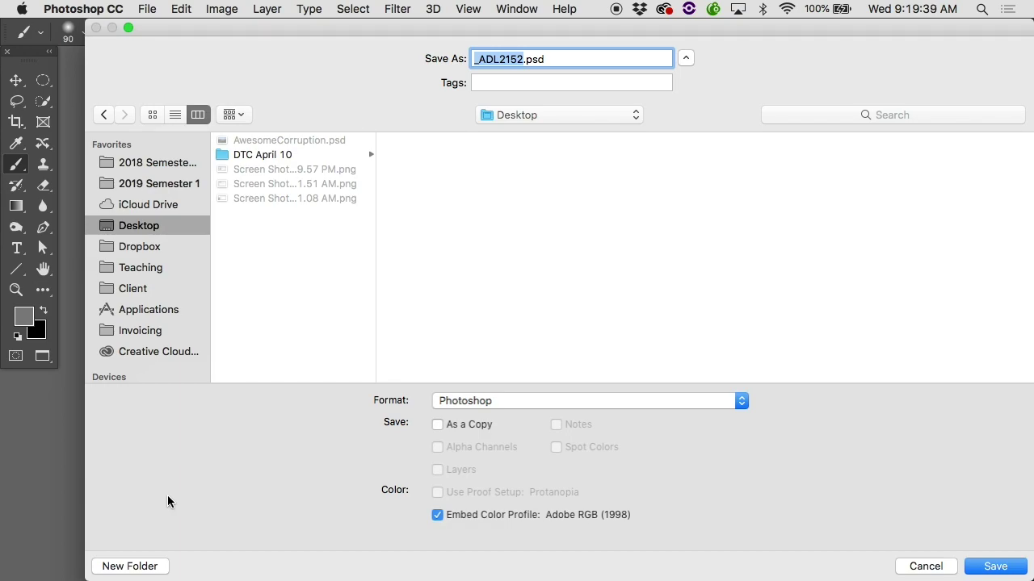
left_click(130, 558)
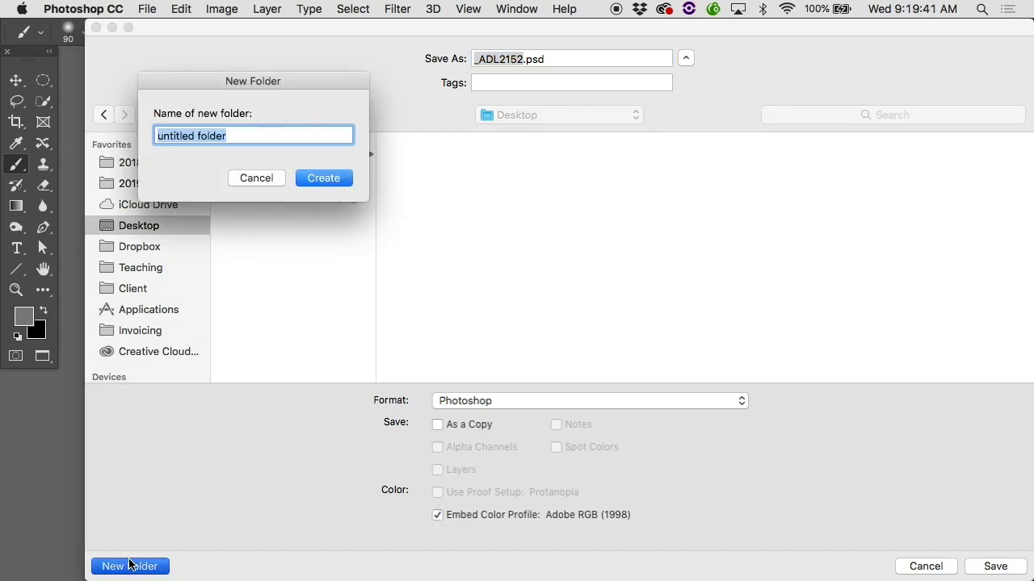
type("BigClientOutput")
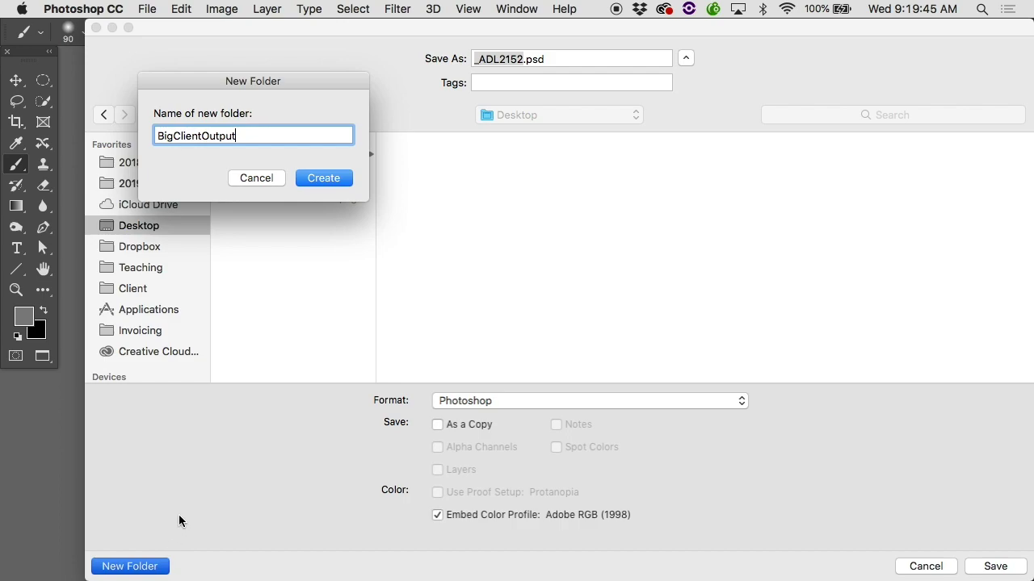
left_click(316, 181)
Move the BigClientOutput folder to an empty area of the desktop above the Black2TB drive and return to the save dialog.
key("F11")
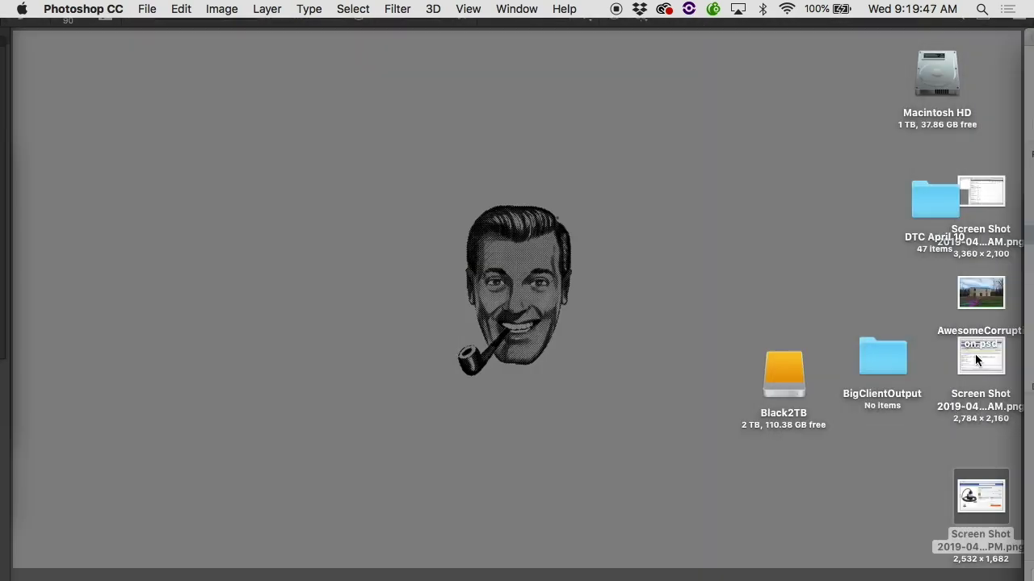
left_click_drag(884, 359, 789, 199)
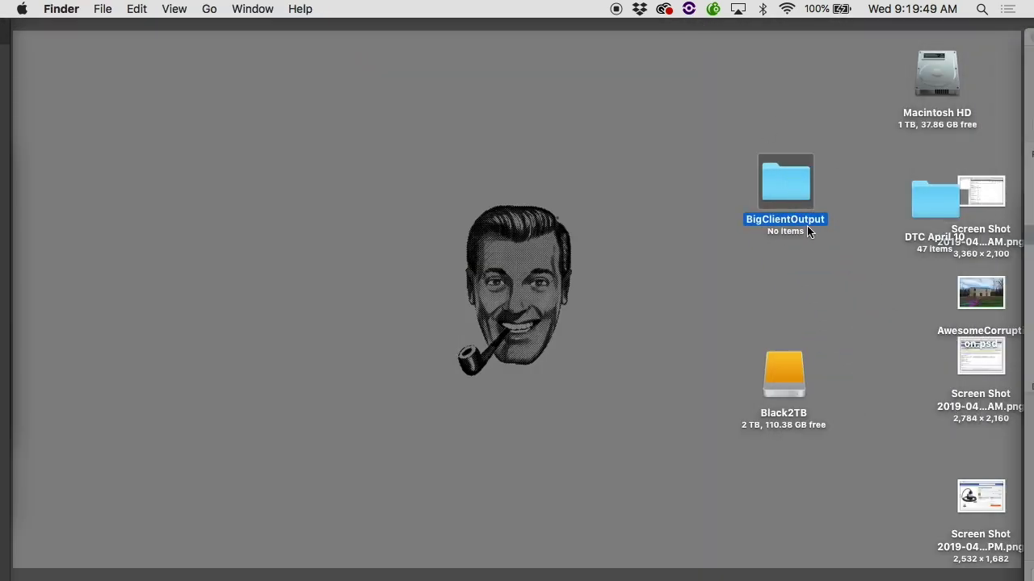
key("F11")
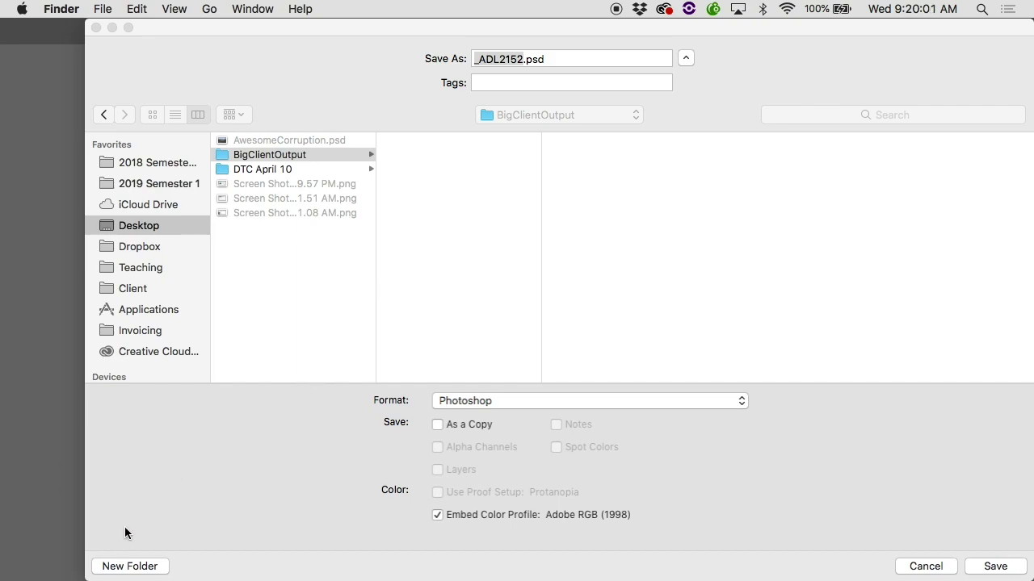
Create a folder named TIFFs inside the BigClientOutput folder.
left_click(121, 566)
type("TIFFs")
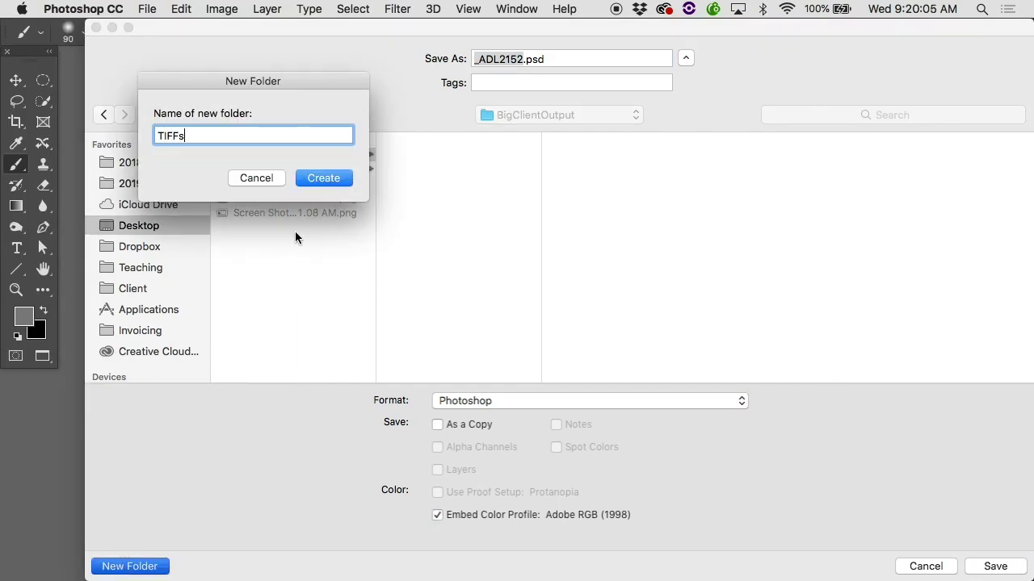
left_click(319, 185)
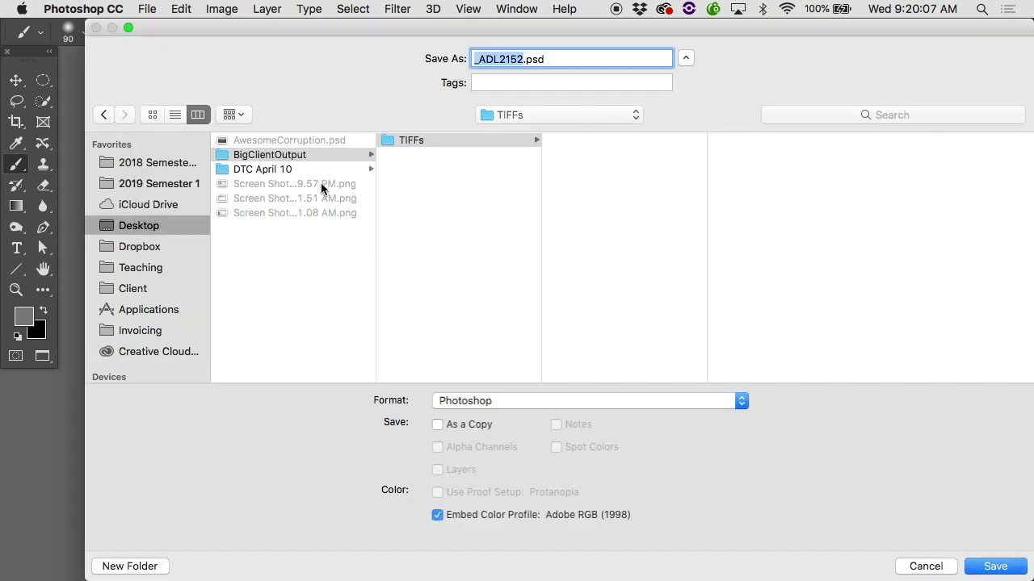
Save the image into the TIFFs folder in TIFF format with LZW image compression.
left_click(468, 401)
left_click(490, 565)
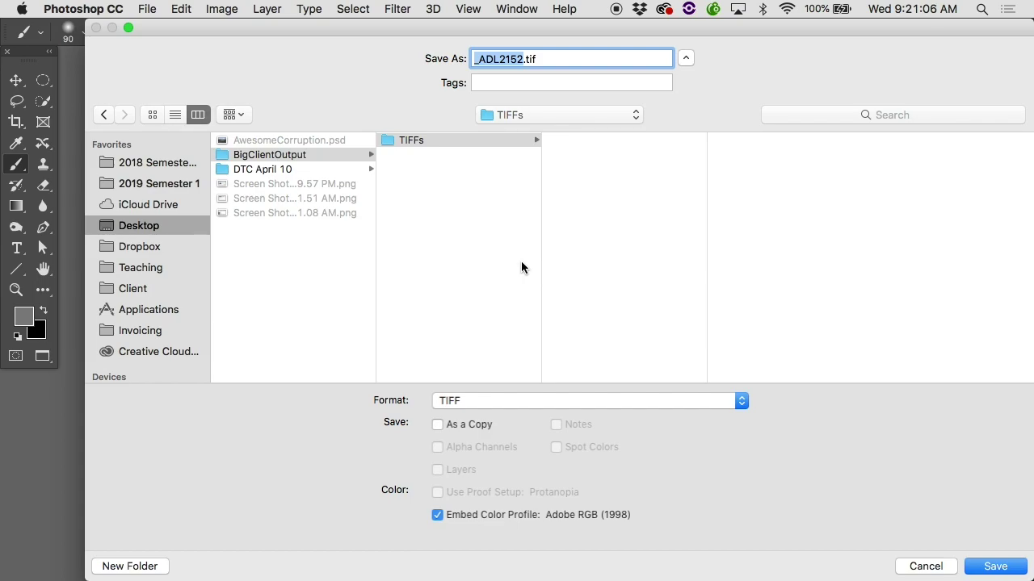
left_click(996, 566)
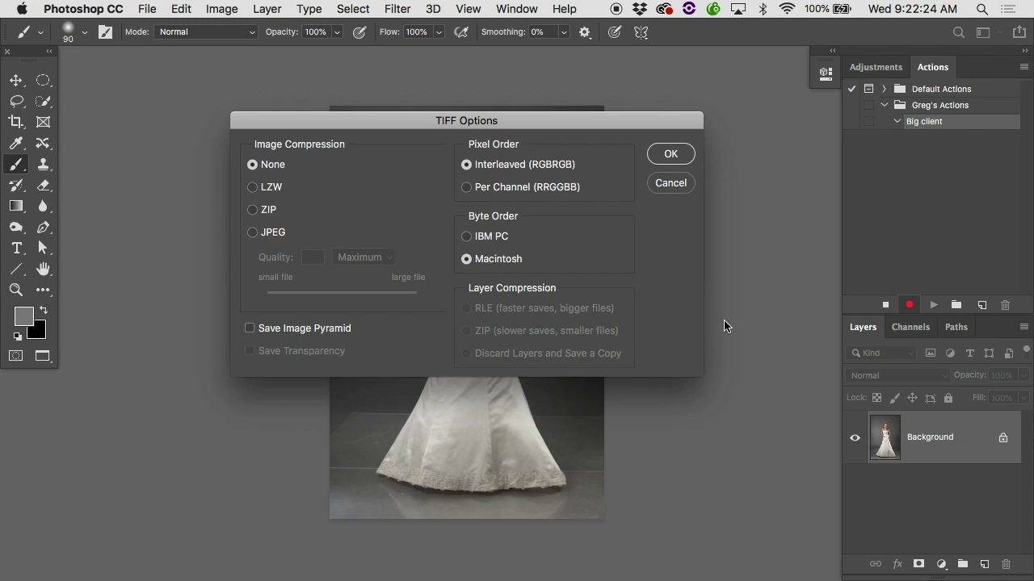
left_click(255, 188)
left_click(667, 157)
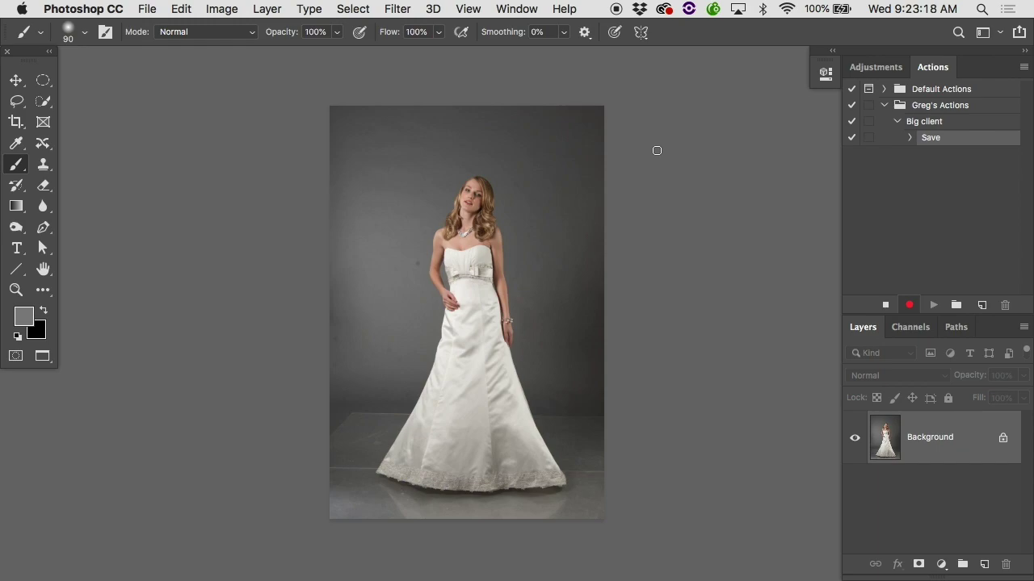
Resize the image to a height of 600 pixels at a resolution of 72 pixels/inch with Image Size.
left_click(239, 6)
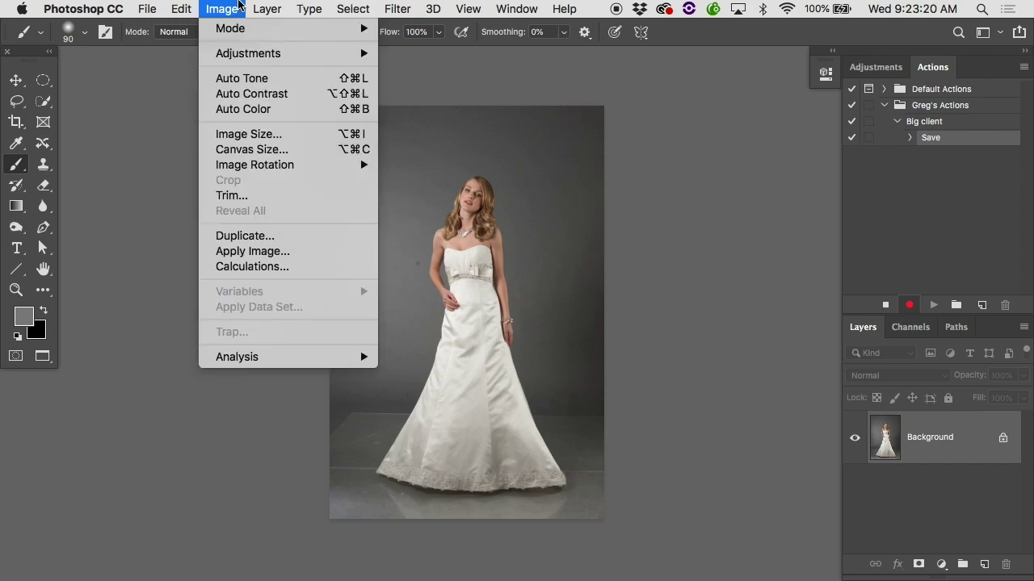
left_click(242, 134)
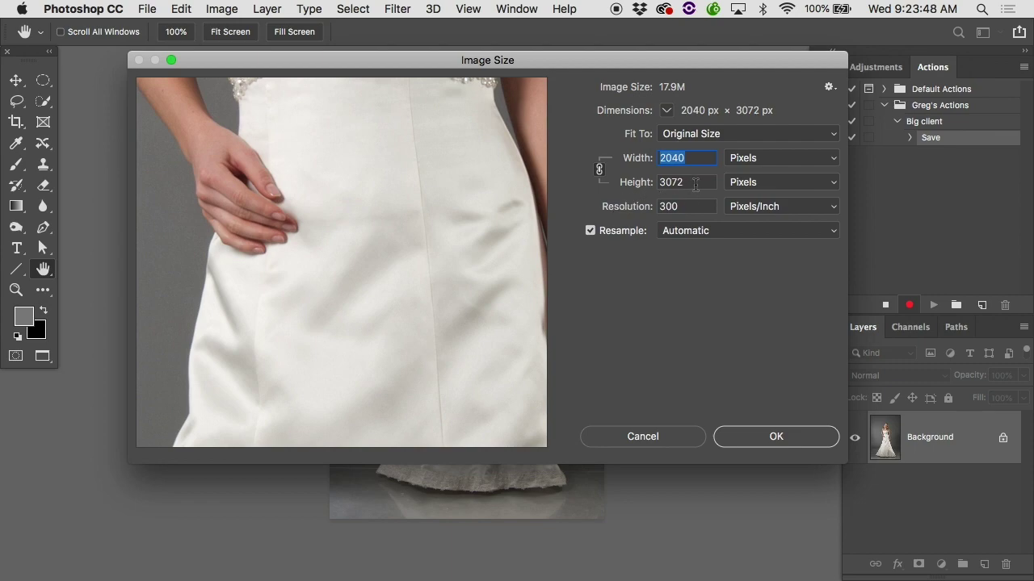
left_click(641, 183)
type("600")
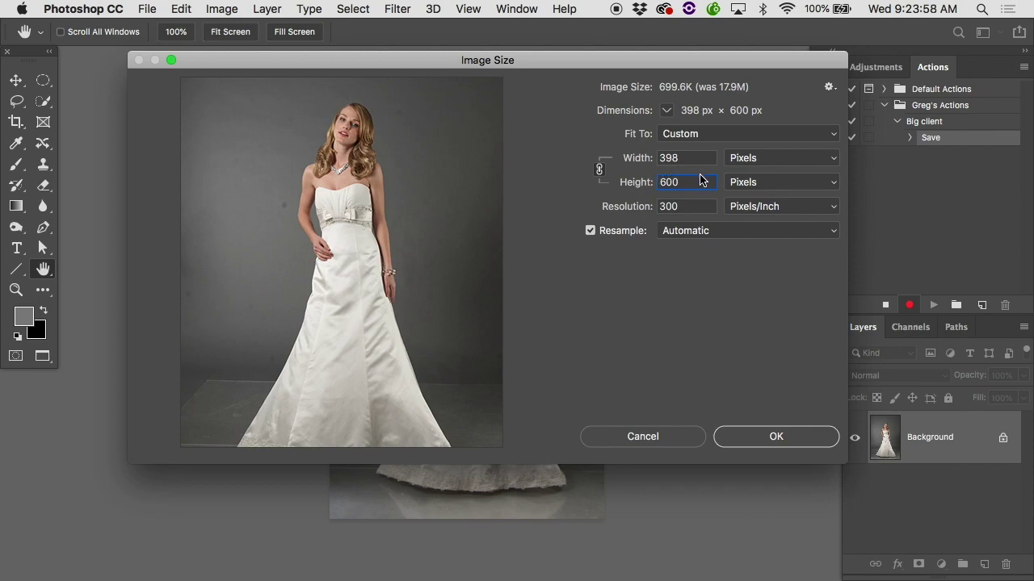
left_click_drag(691, 202, 655, 202)
type("72")
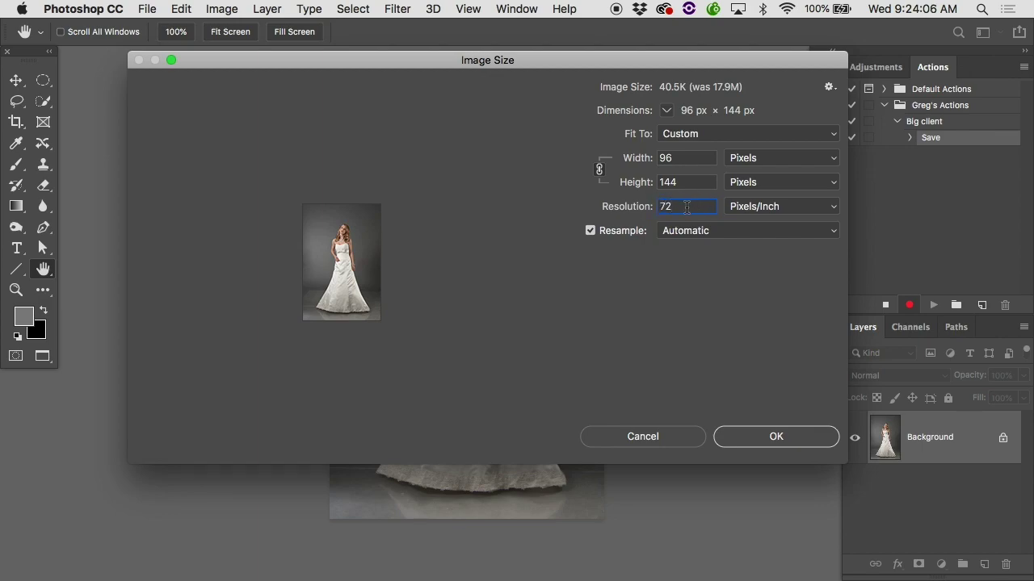
left_click(644, 184)
type("600")
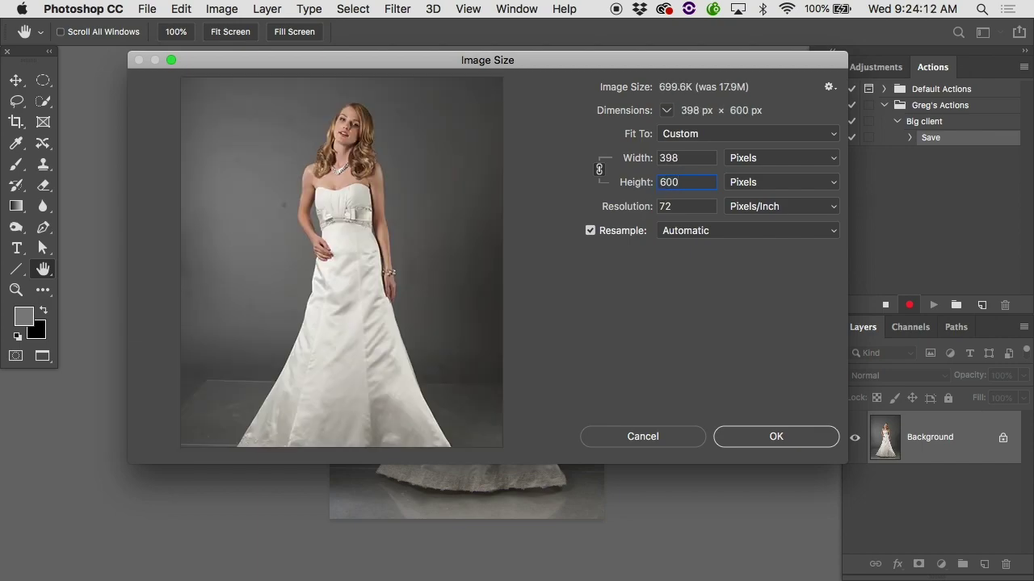
left_click(759, 436)
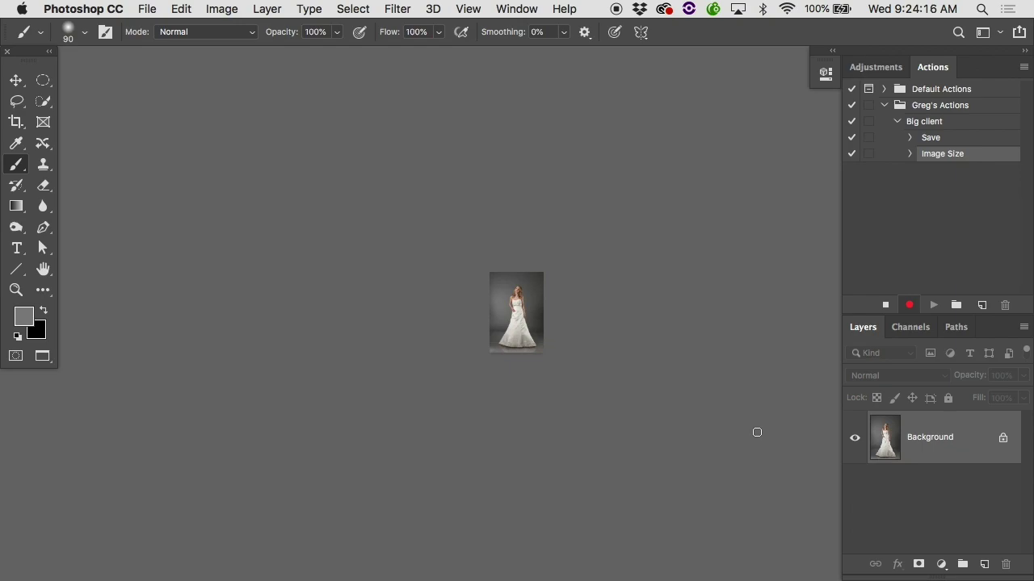
Examine the resized image up close and at smaller magnifications to judge its detail.
key("super+plus")
key("super+plus")
key("super+plus")
key("super+plus")
key("super+plus")
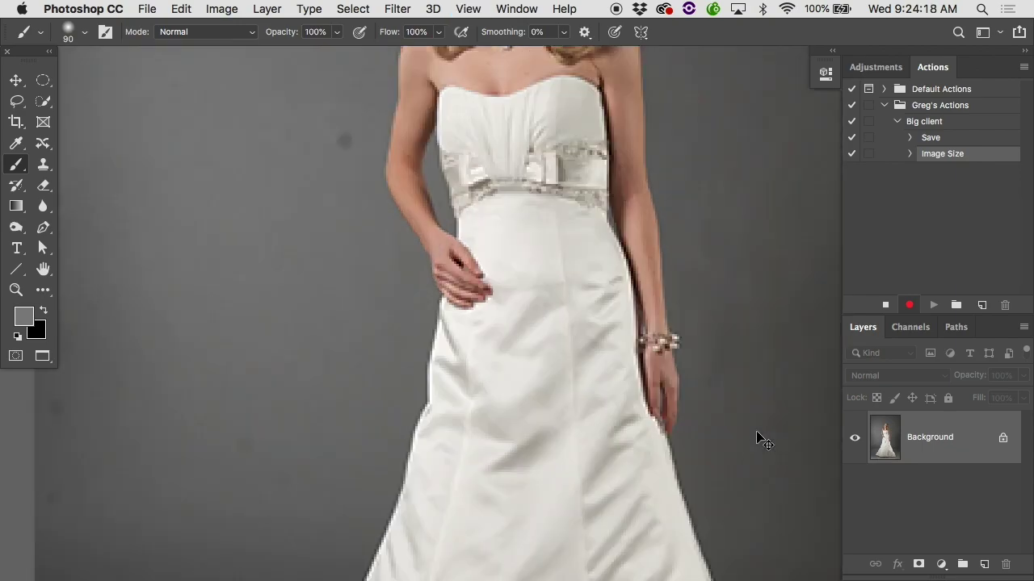
scroll(577, 415, "up", 10)
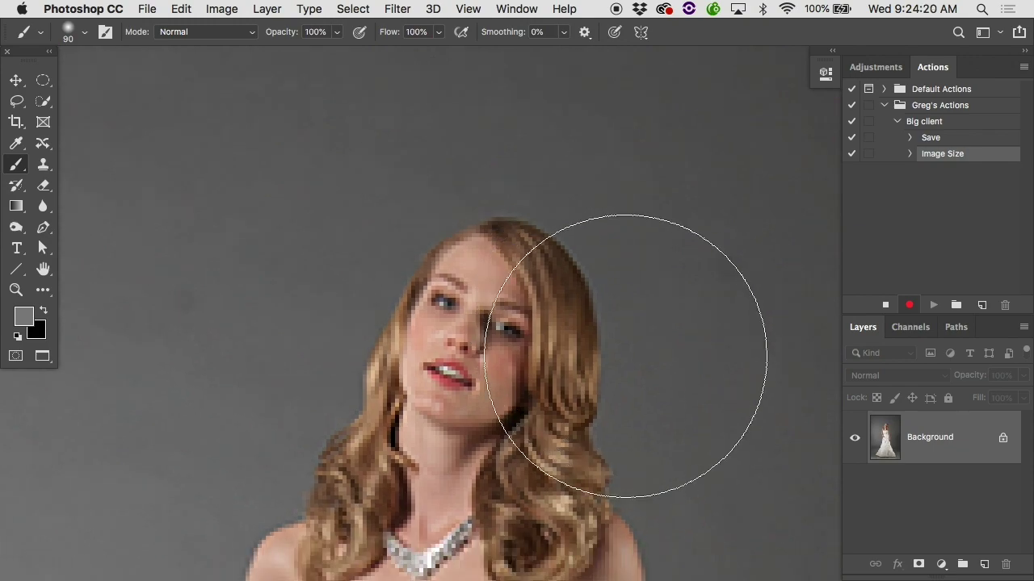
key("super+minus")
key("super+minus")
key("super+minus")
key("super+minus")
key("super+minus")
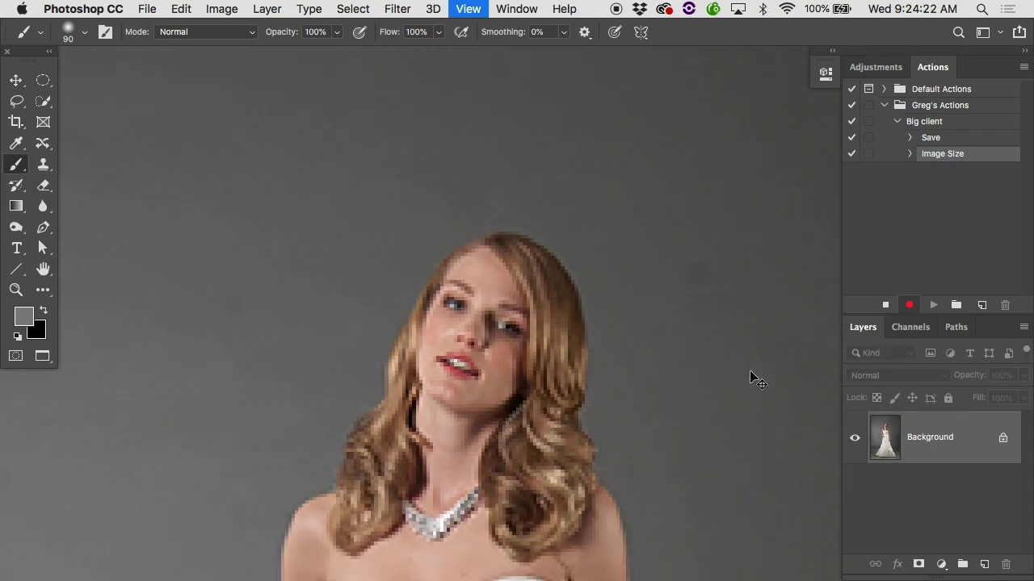
scroll(750, 372, "down", 3)
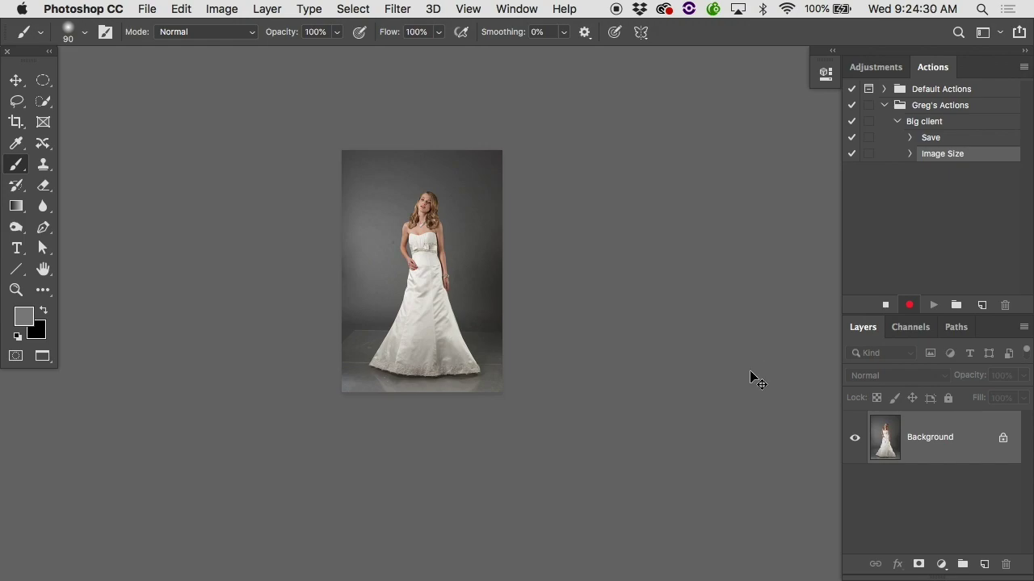
key("super+equal")
key("super+equal")
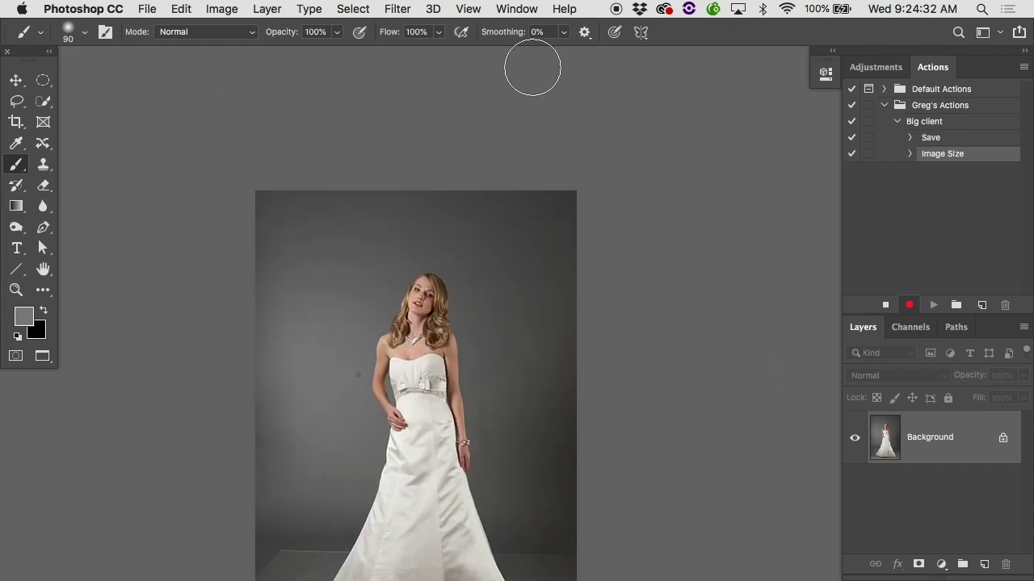
Start an Unsharp Mask on the image, try a radius of 2.0 pixels, and set the radius to 0.5 pixels.
left_click(388, 9)
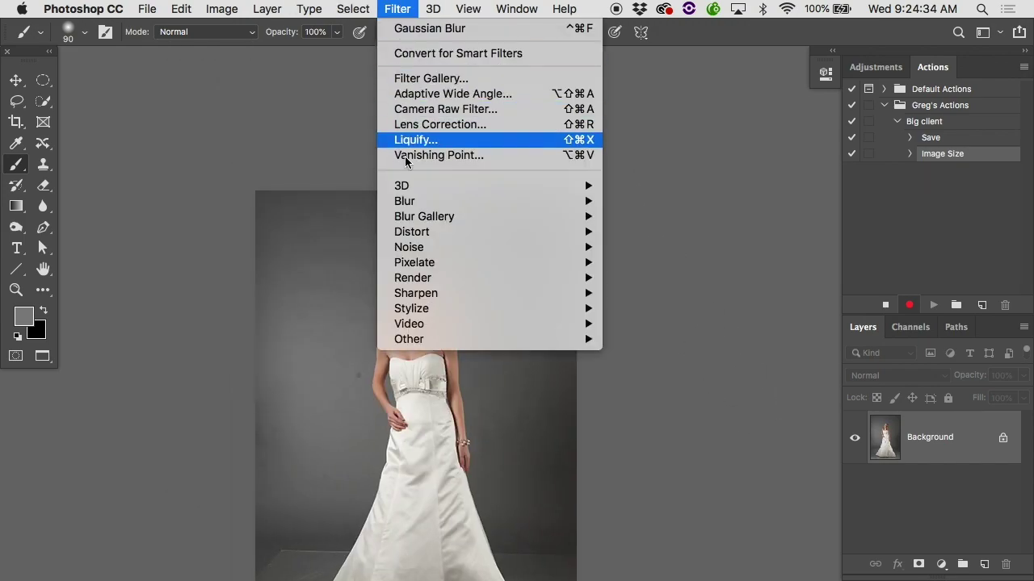
mouse_move(436, 294)
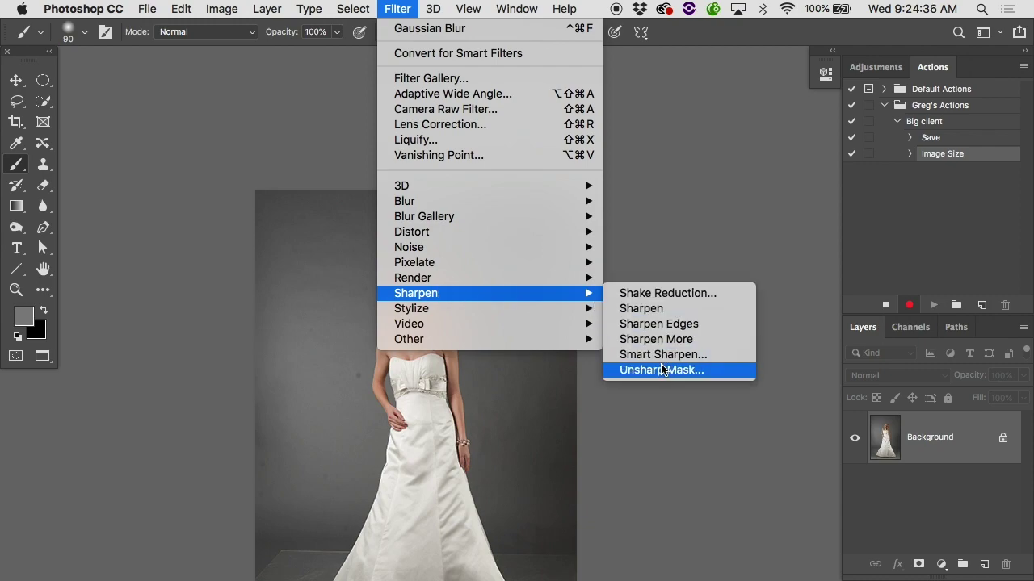
left_click(630, 369)
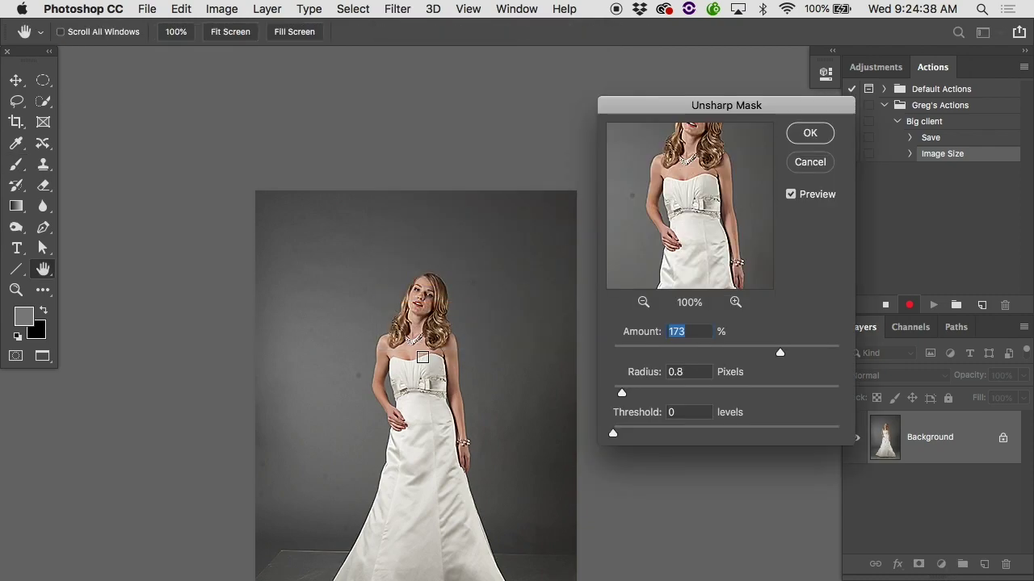
left_click(422, 357, "super")
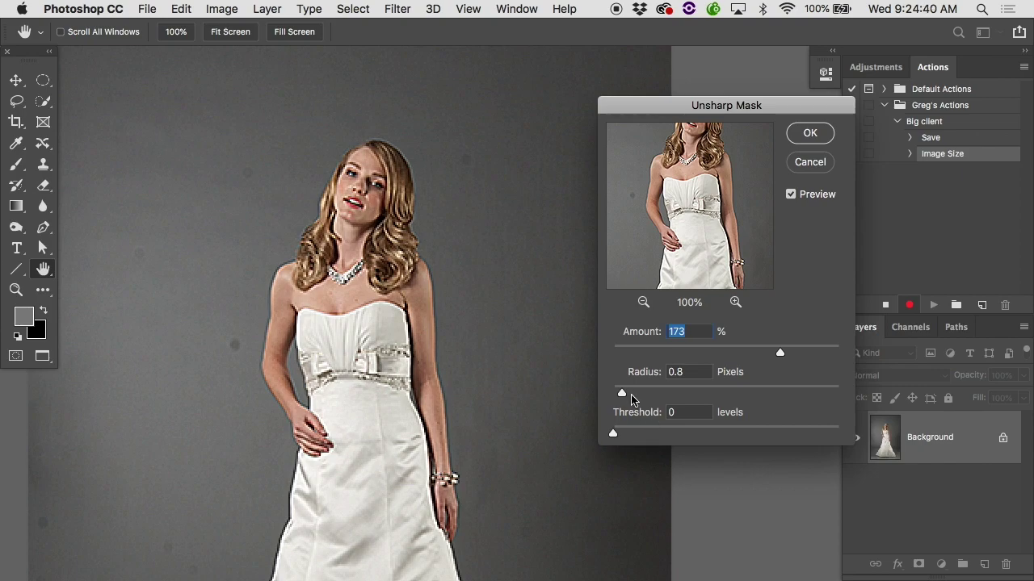
left_click_drag(621, 395, 640, 395)
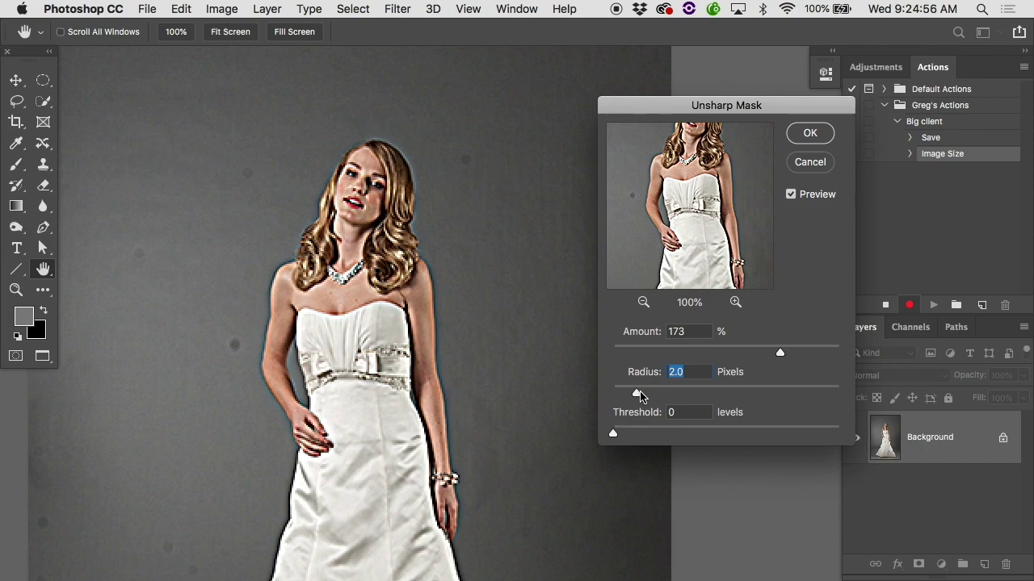
left_click_drag(638, 396, 619, 394)
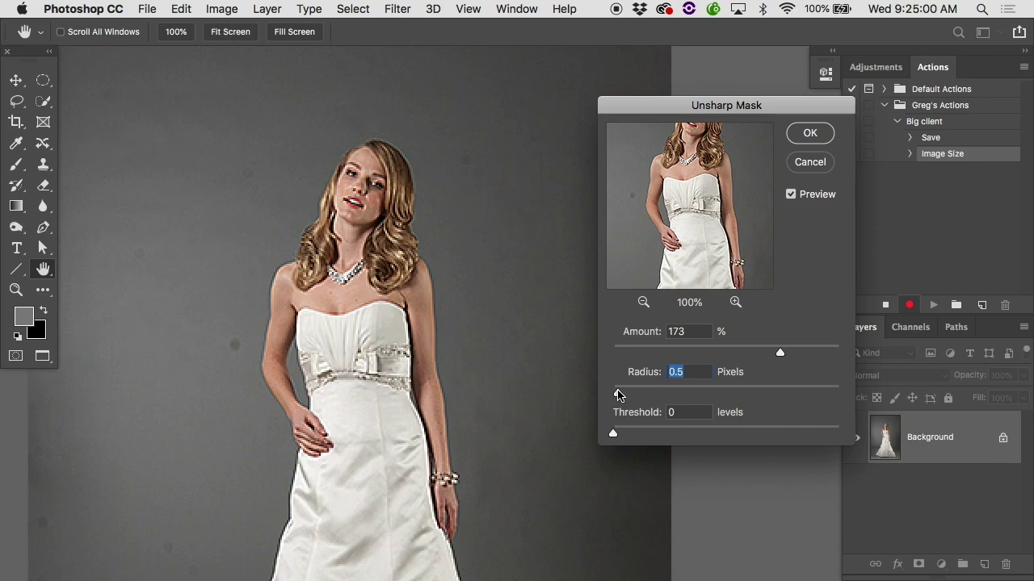
Set the Unsharp Mask threshold to 4 levels, compare the image with and without the preview, and apply the filter.
left_click(791, 195)
left_click(792, 194)
mouse_move(624, 435)
left_mouse_down()
mouse_move(632, 431)
mouse_move(617, 435)
left_mouse_up()
left_click(791, 194)
left_click(790, 194)
key("super+minus")
key("super+minus")
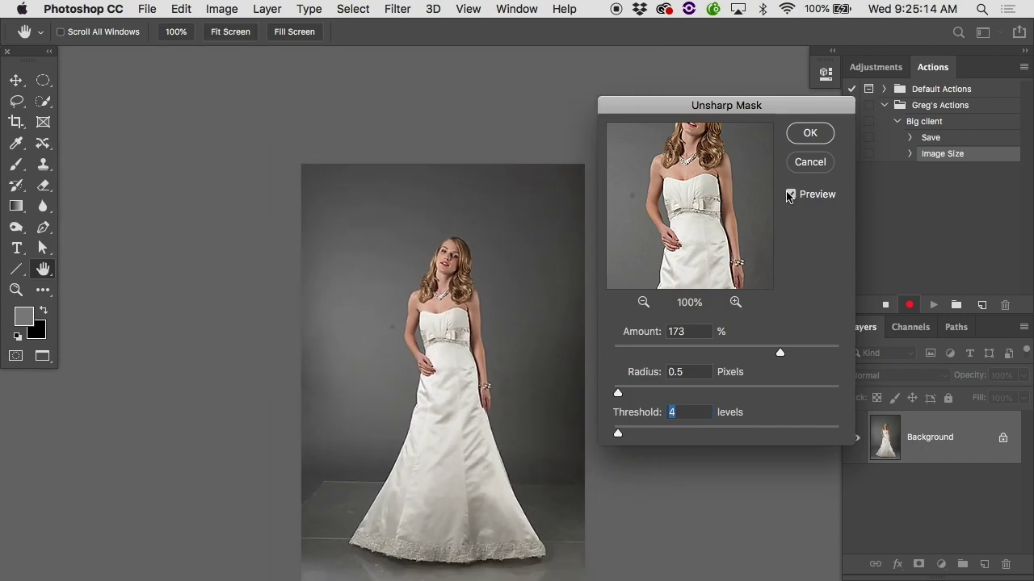
left_click(791, 196)
left_click(791, 196)
left_click(790, 196)
left_click(791, 195)
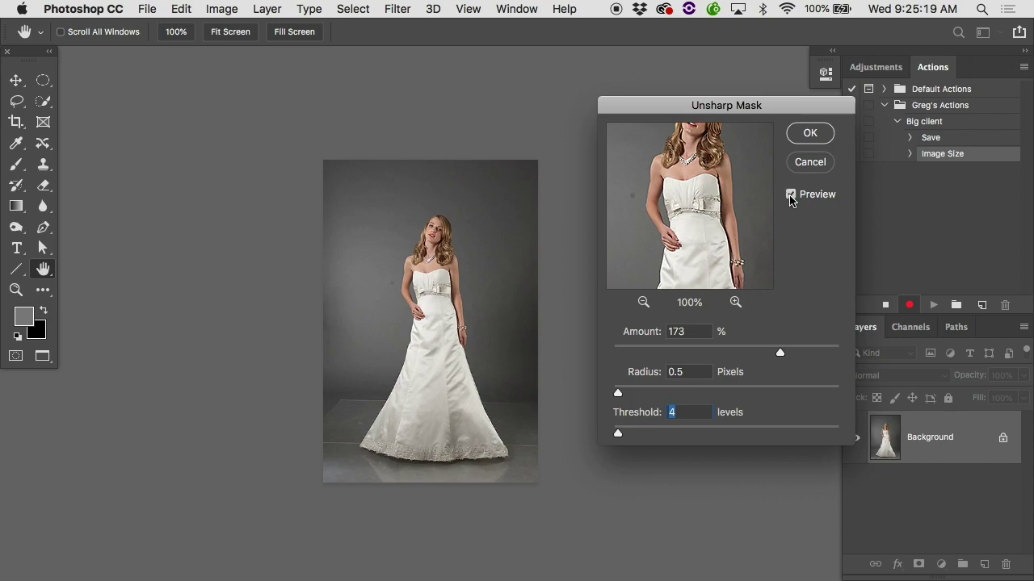
left_click(810, 133)
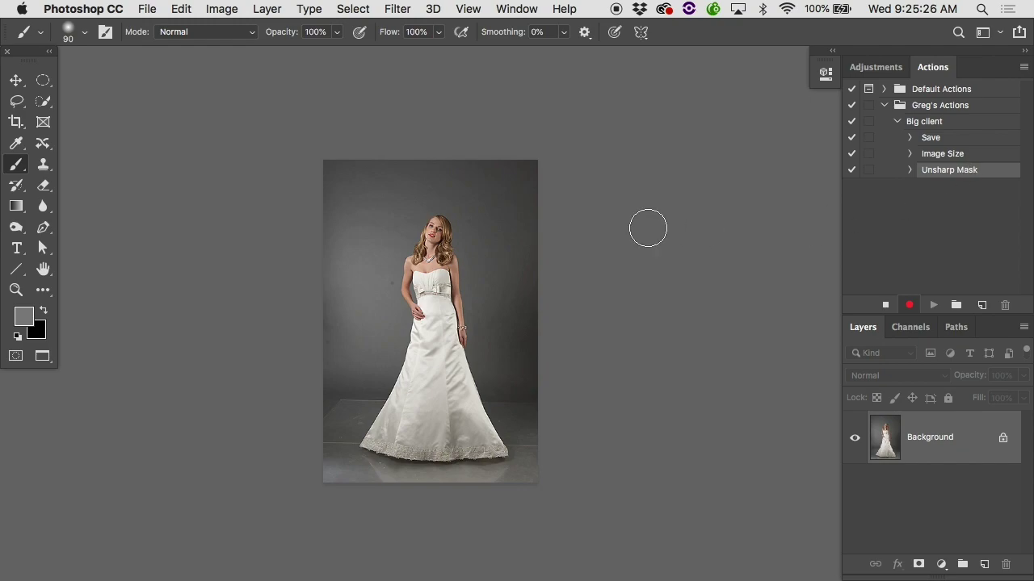
Start saving the sharpened image under Save As and create a folder named JPEGs inside the BigClientOutput folder.
left_click(146, 9)
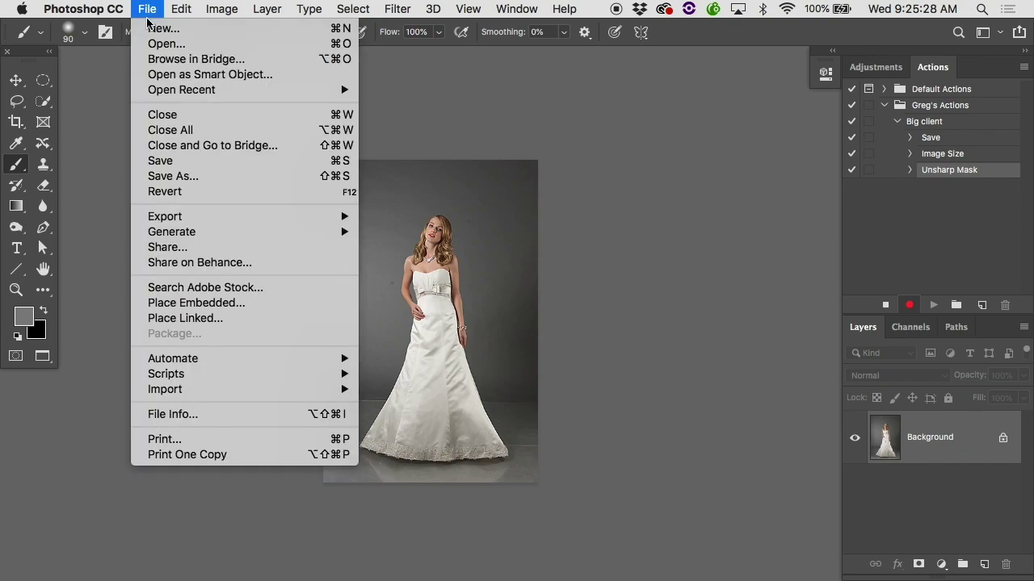
left_click(162, 176)
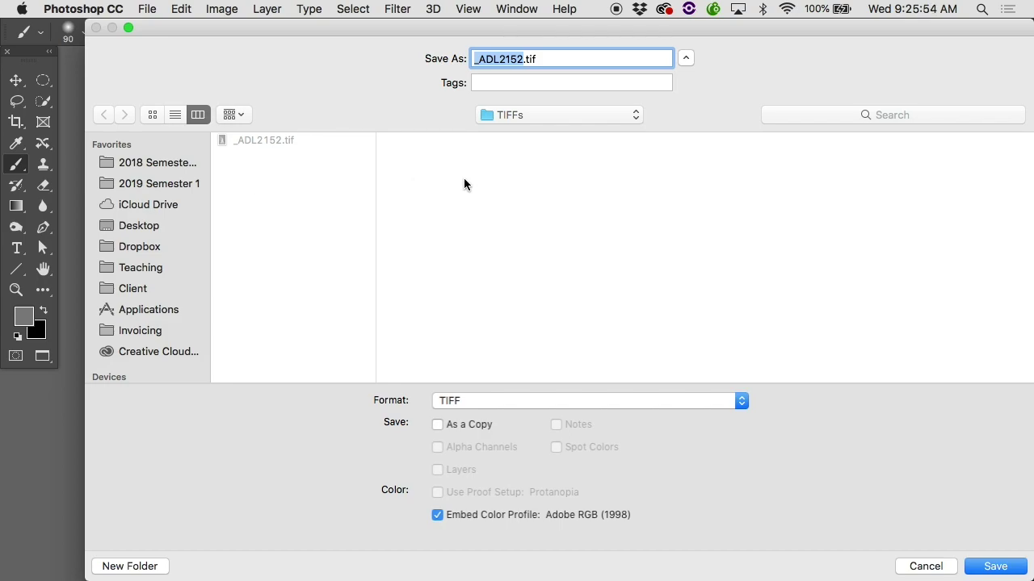
left_click(633, 119)
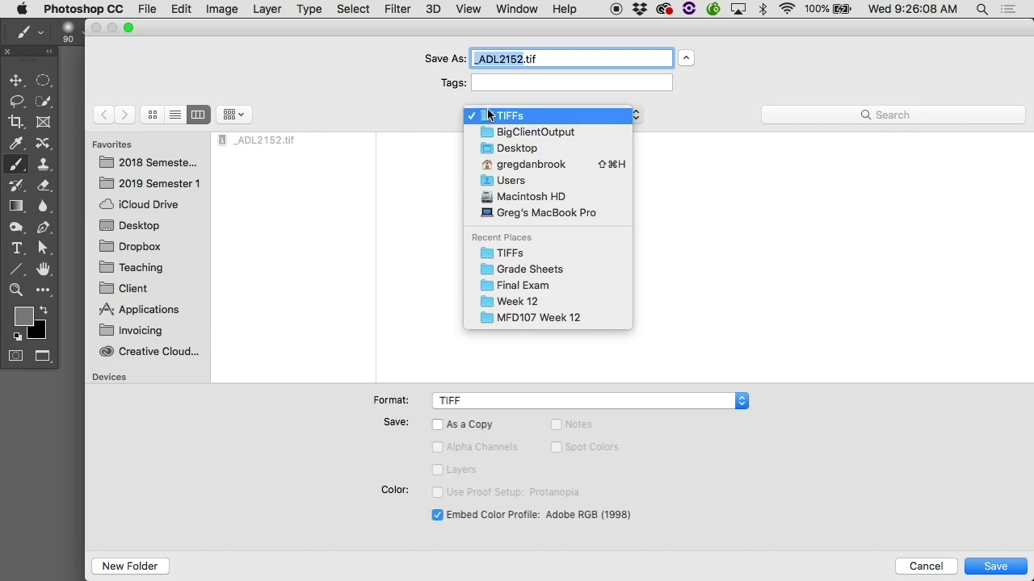
left_click(523, 133)
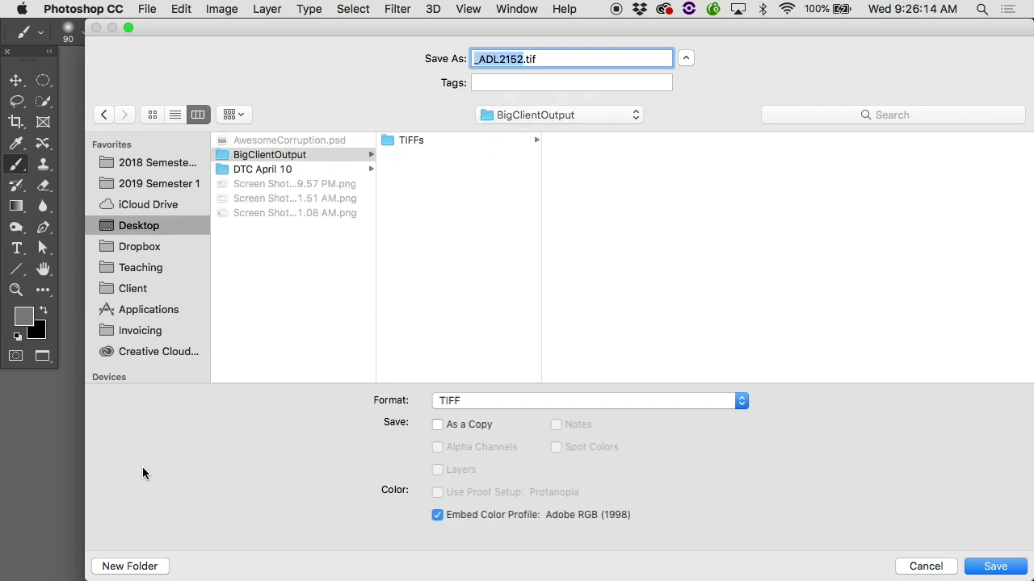
left_click(125, 565)
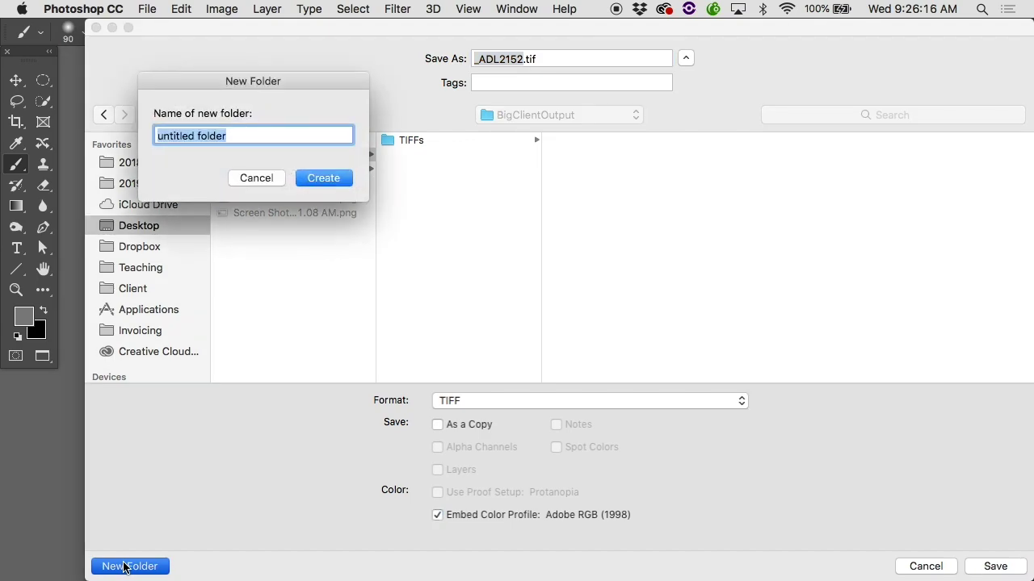
type("JPEGs")
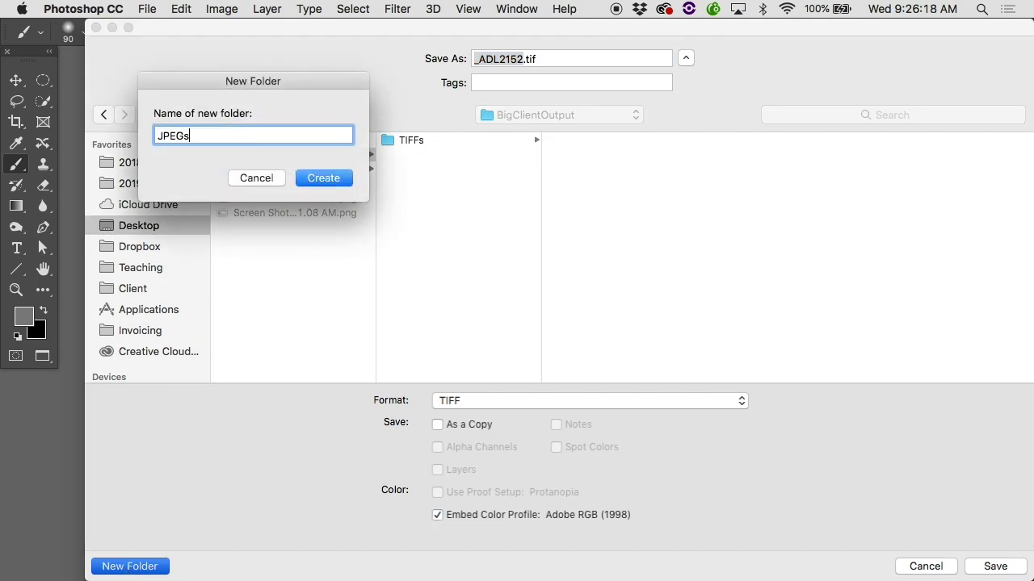
left_click(322, 178)
Save the image in JPEG format into the JPEGs folder, keeping its file name and embedded color profile.
left_click(523, 400)
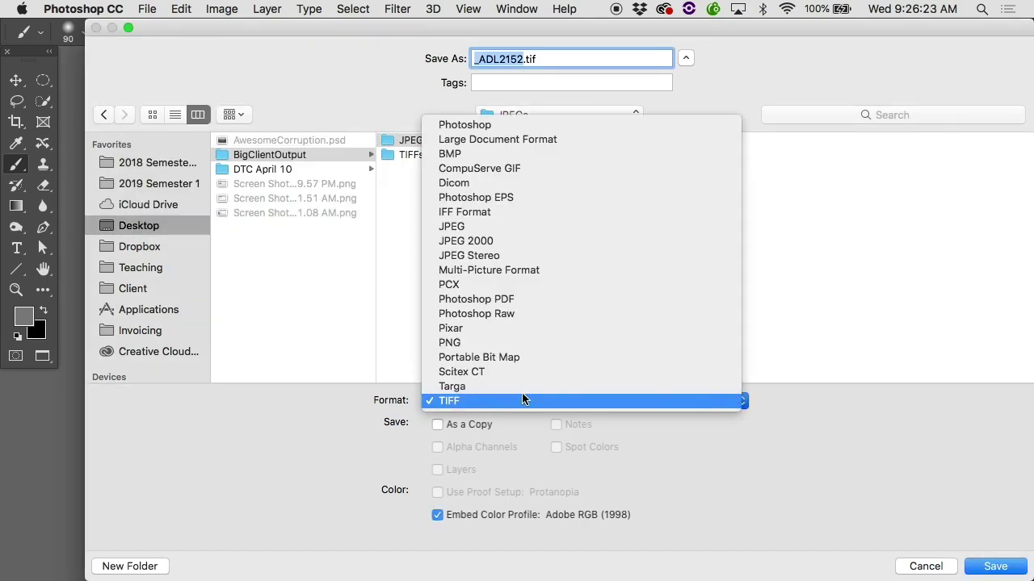
left_click(528, 229)
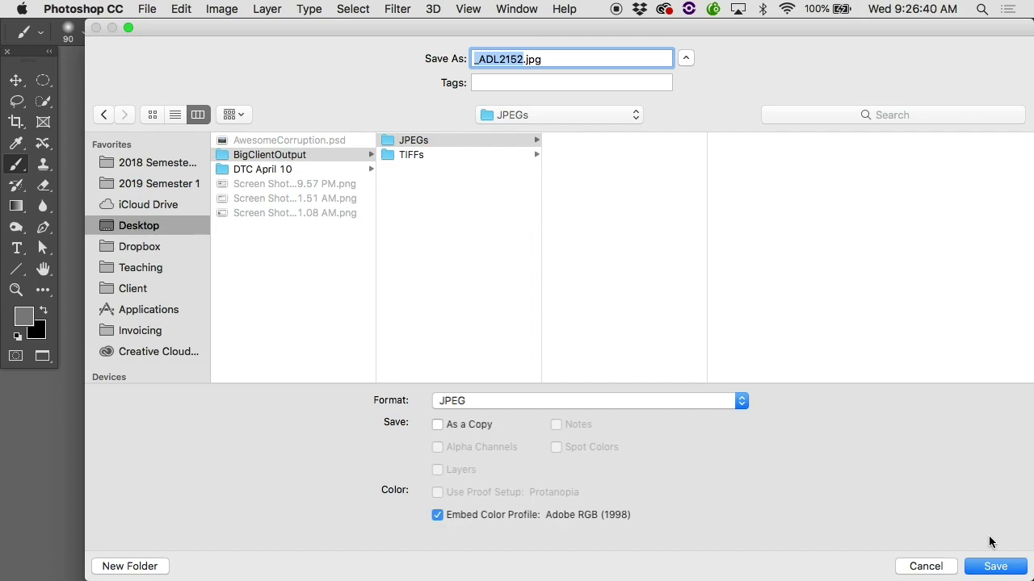
left_click(996, 567)
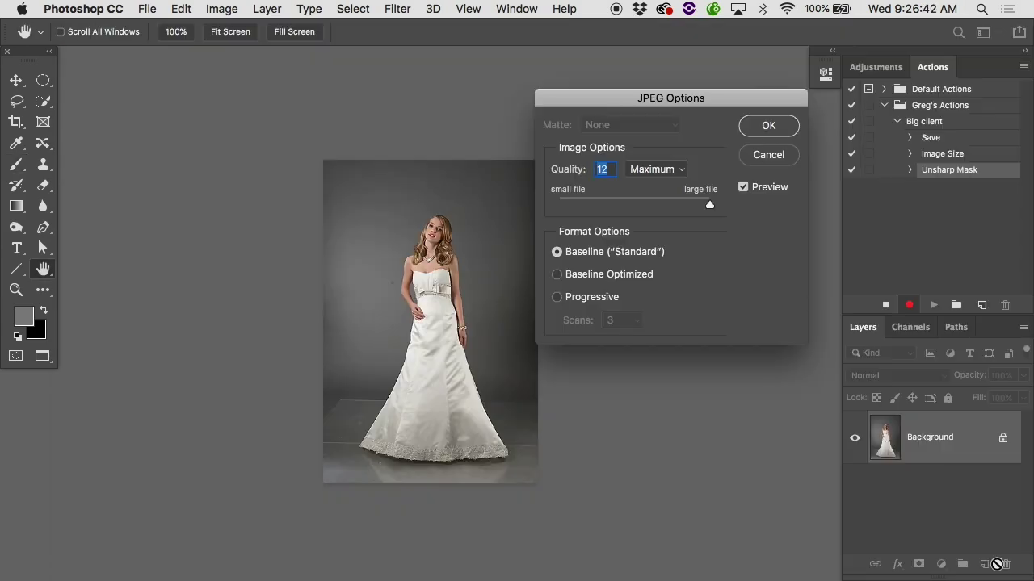
Examine the woman's face close up, repeatedly comparing the image with and without the JPEG preview at quality 12.
left_click_drag(605, 96, 542, 96)
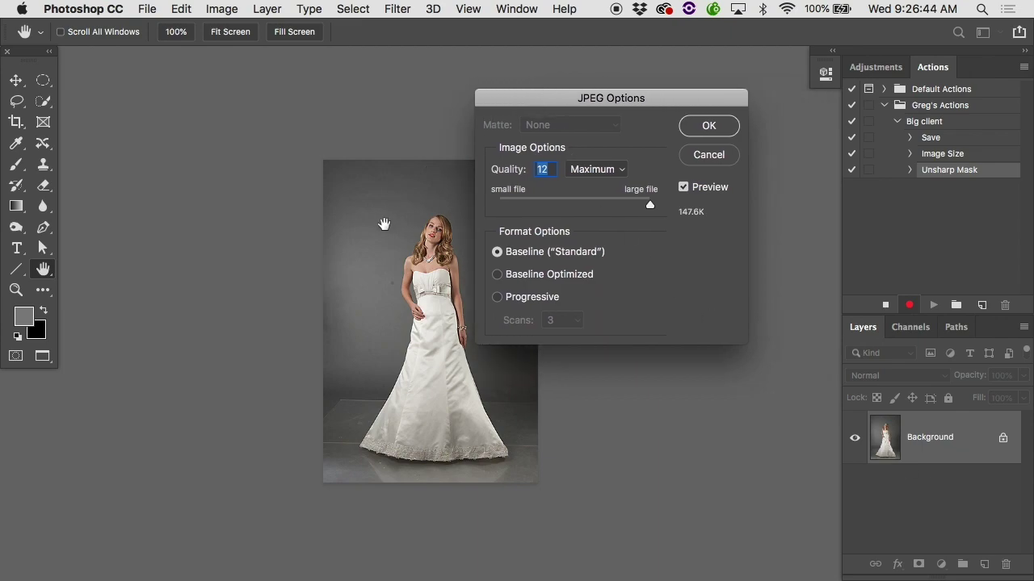
scroll(383, 224, "right", 5)
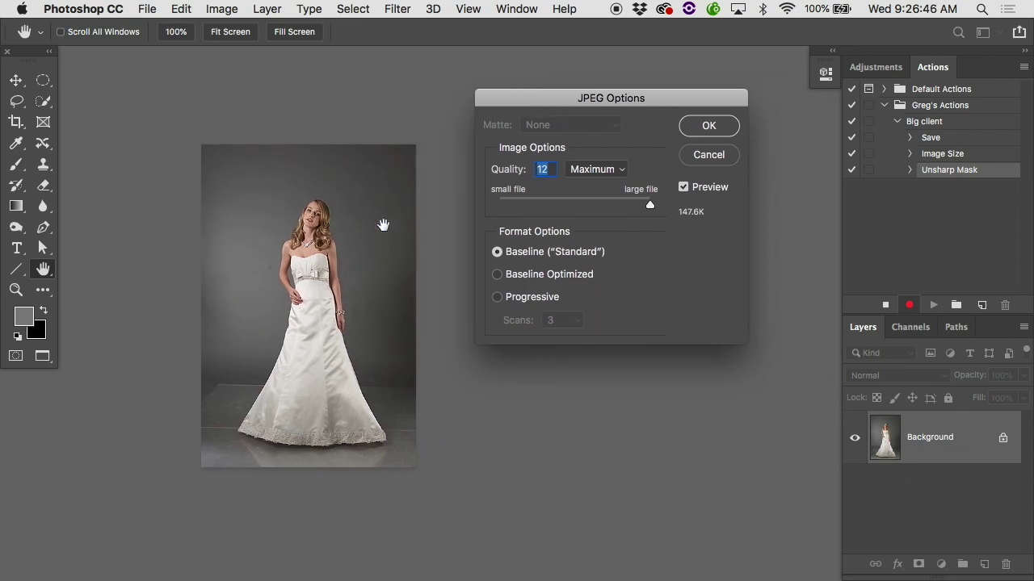
scroll(383, 224, "right", 10)
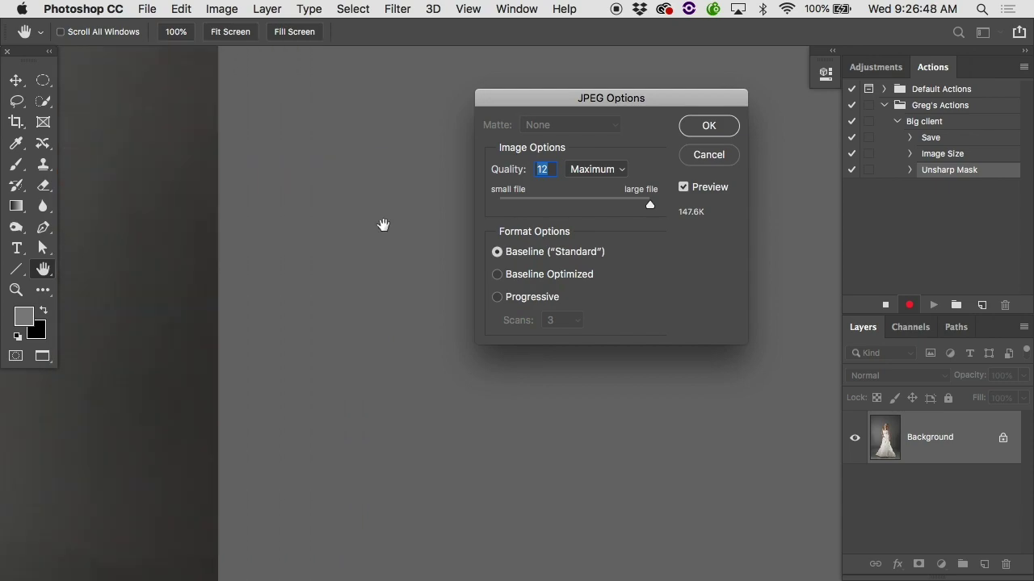
scroll(382, 225, "left", 10)
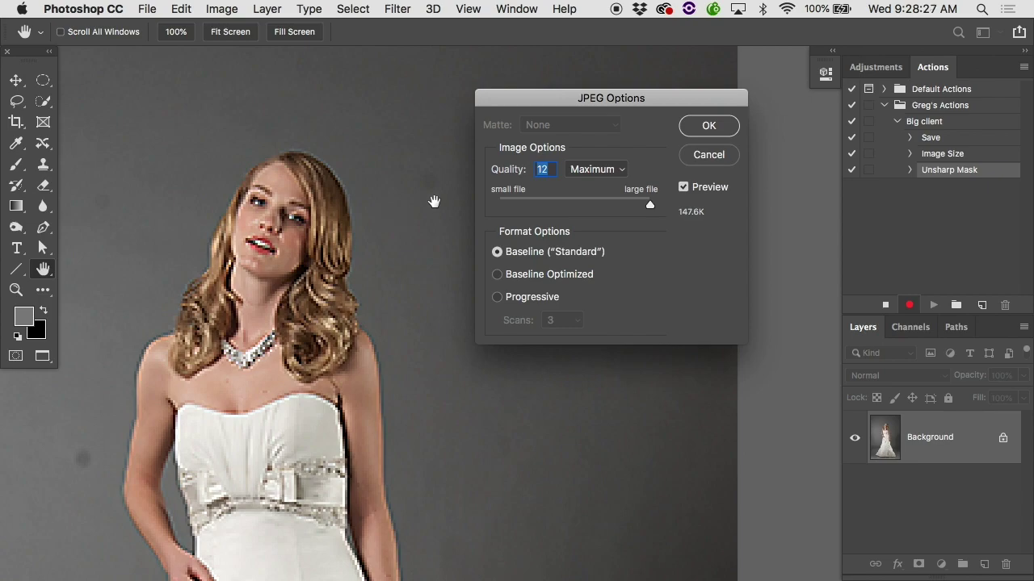
left_click(638, 203)
left_click_drag(638, 204, 671, 207)
scroll(403, 232, "up", 5)
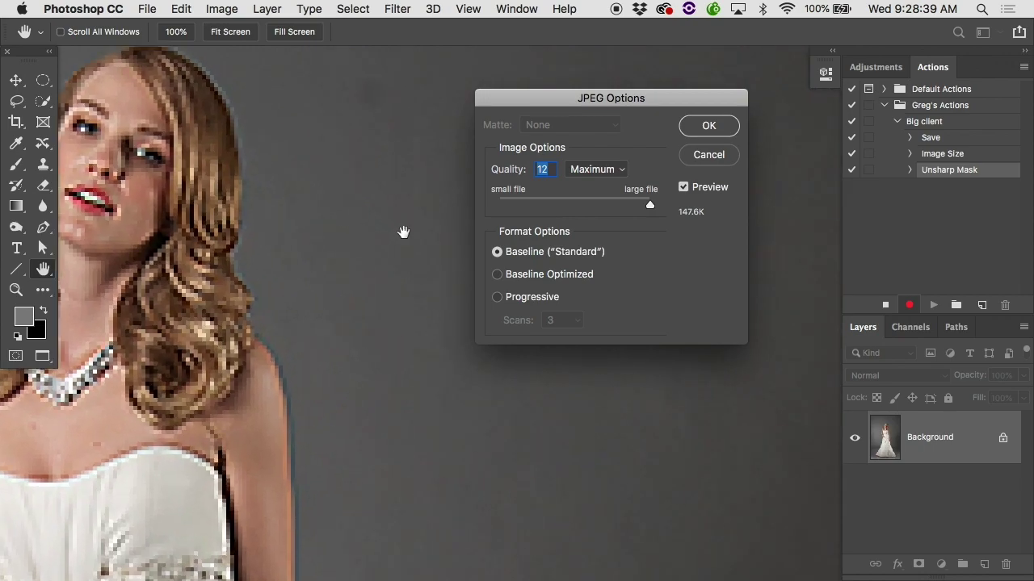
scroll(403, 232, "up", 4)
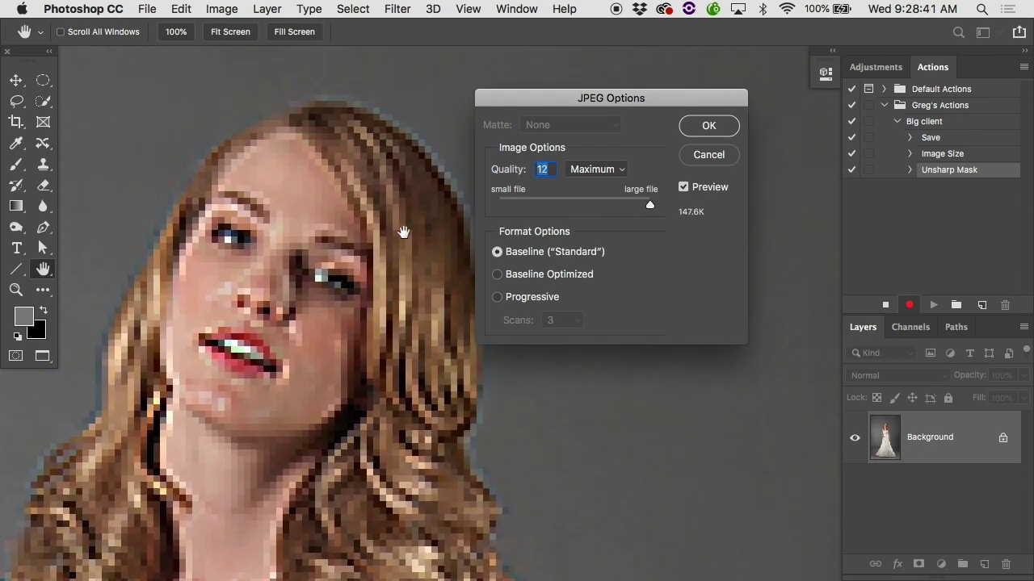
left_click(683, 188)
left_click(683, 188)
left_click(683, 188)
left_click(683, 188)
left_click(683, 188)
left_click(684, 189)
left_click(683, 189)
left_click(683, 189)
left_click(683, 188)
left_click(683, 188)
left_click(683, 187)
left_click(683, 187)
left_click(683, 187)
left_click(683, 187)
left_click(684, 188)
left_click(684, 189)
left_click(681, 192)
left_click(682, 194)
Try JPEG quality 11 and compare the image with and without the preview, close up and at a smaller magnification.
left_click_drag(646, 208, 641, 208)
left_click(683, 188)
left_click(683, 188)
left_click(684, 188)
left_click(684, 188)
key("super+minus")
key("super+minus")
key("super+minus")
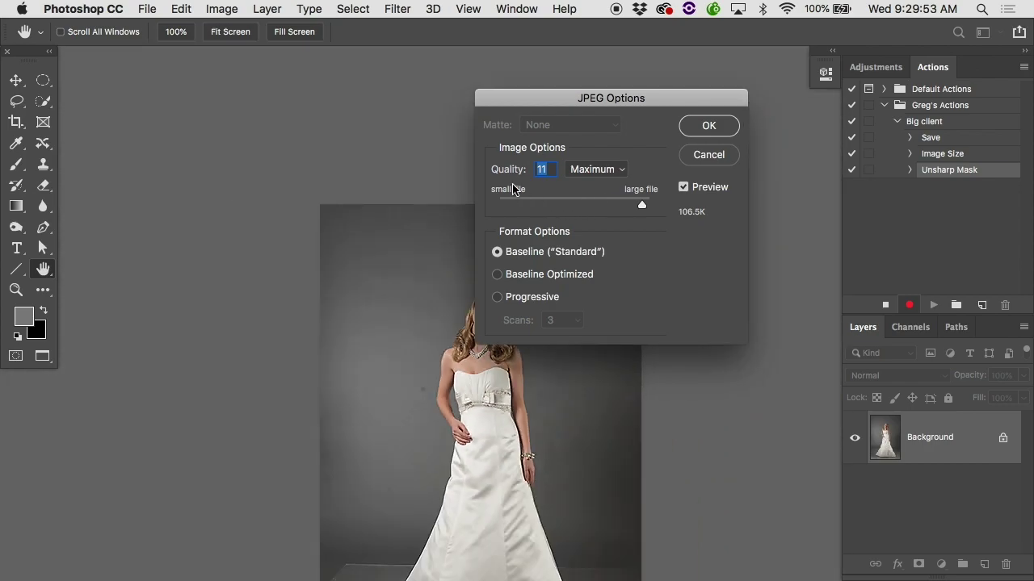
left_click(682, 187)
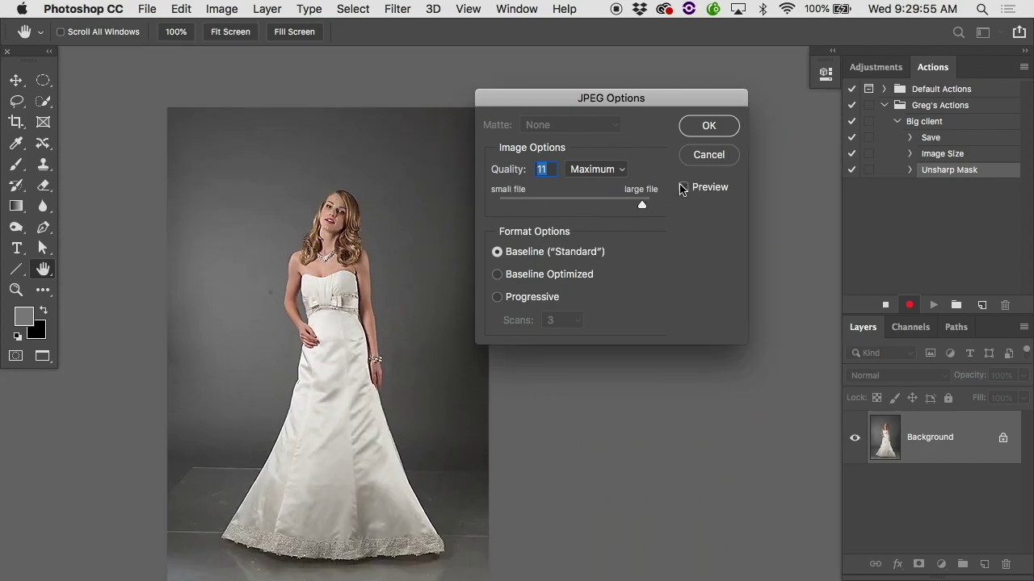
left_click(682, 187)
left_click(683, 188)
left_click(682, 188)
Lower the JPEG quality to 9 and to 8, and compare the whole figure with and without the preview.
left_click_drag(638, 205, 631, 204)
left_click_drag(634, 204, 611, 208)
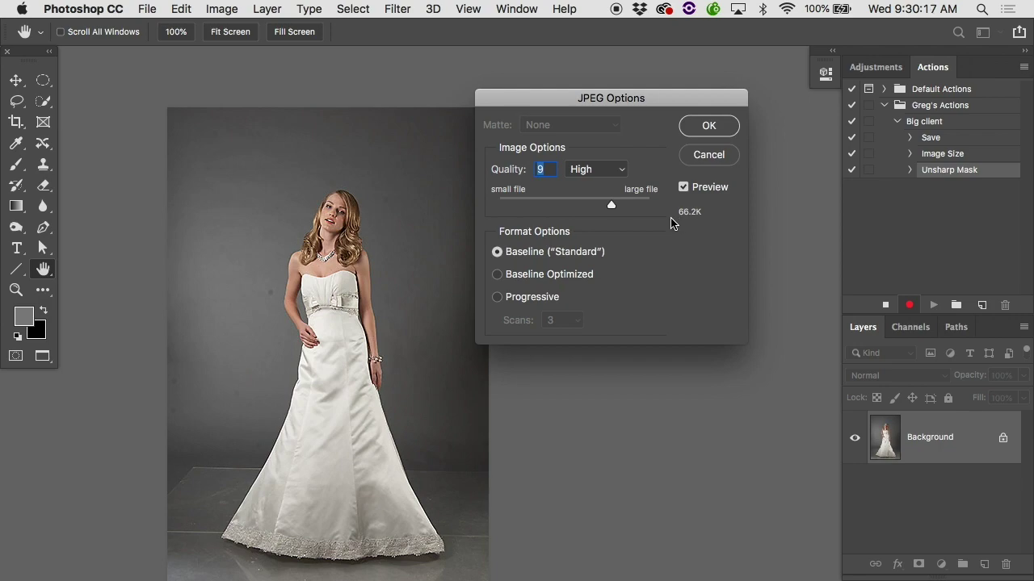
left_click_drag(611, 207, 601, 207)
left_click(683, 186)
left_click(683, 187)
Examine the woman's face and hair close up with and without the JPEG preview at quality 8.
key("super+equal")
key("super+equal")
key("super+equal")
key("super+equal")
key("super+equal")
scroll(420, 185, "right", 3)
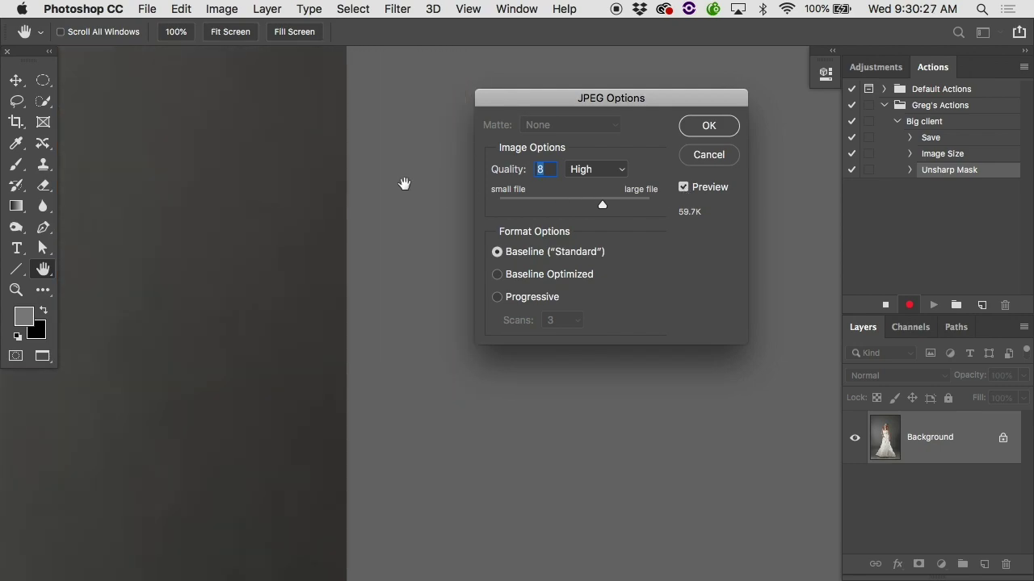
scroll(197, 184, "up", 10)
scroll(197, 184, "left", 10)
scroll(197, 184, "up", 5)
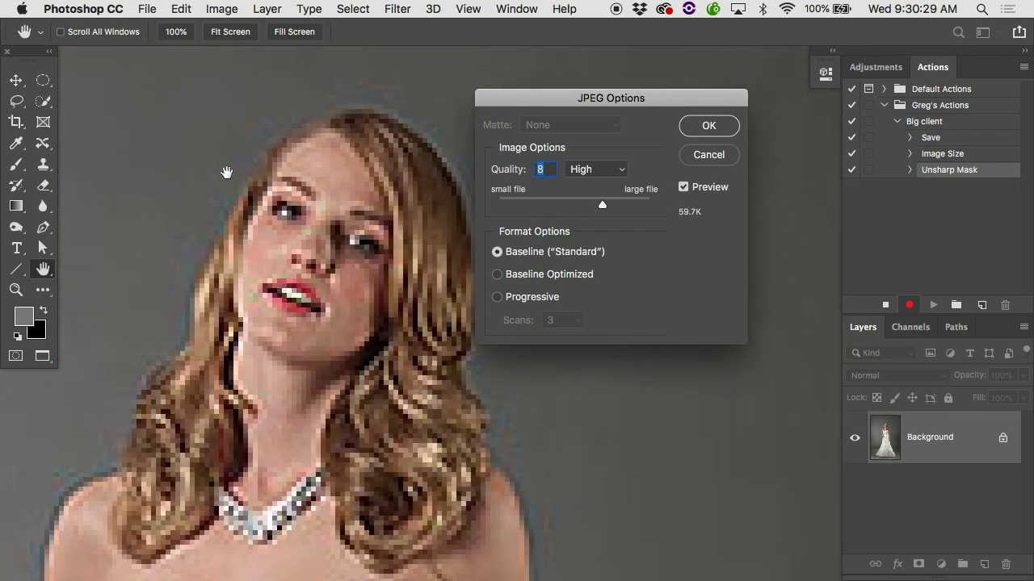
left_click(683, 188)
left_click(684, 187)
Try JPEG qualities 7, 5 and 0 on the close-up of the face to judge the compression artifacts.
left_click_drag(602, 205, 592, 207)
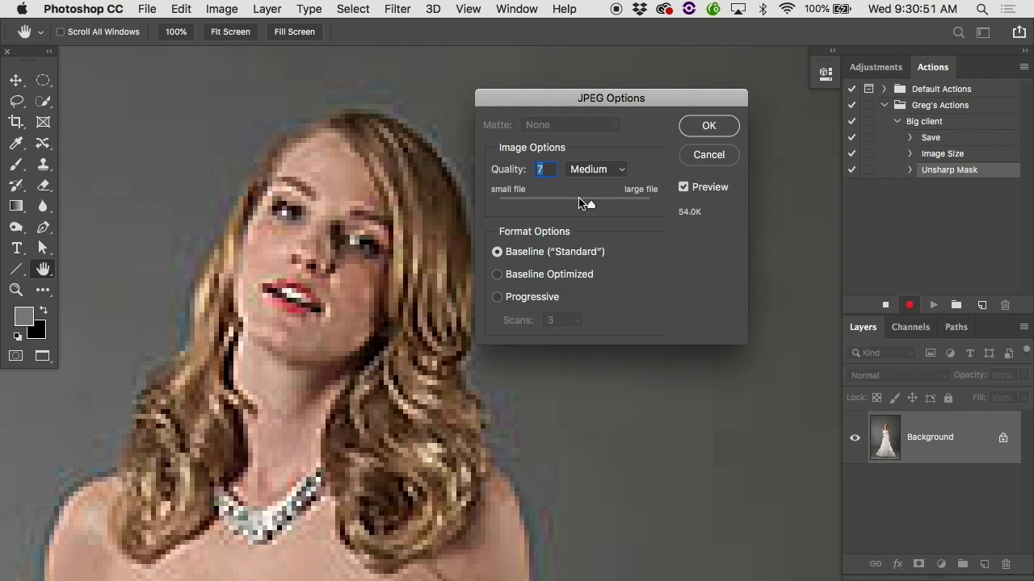
left_click_drag(582, 203, 560, 207)
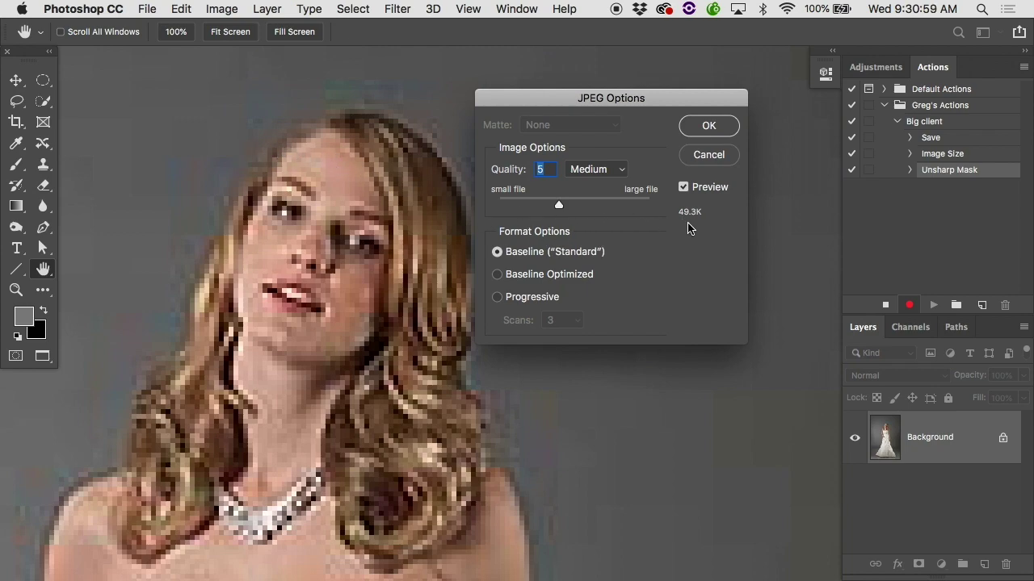
left_click(683, 188)
left_click(683, 187)
left_click_drag(556, 206, 498, 206)
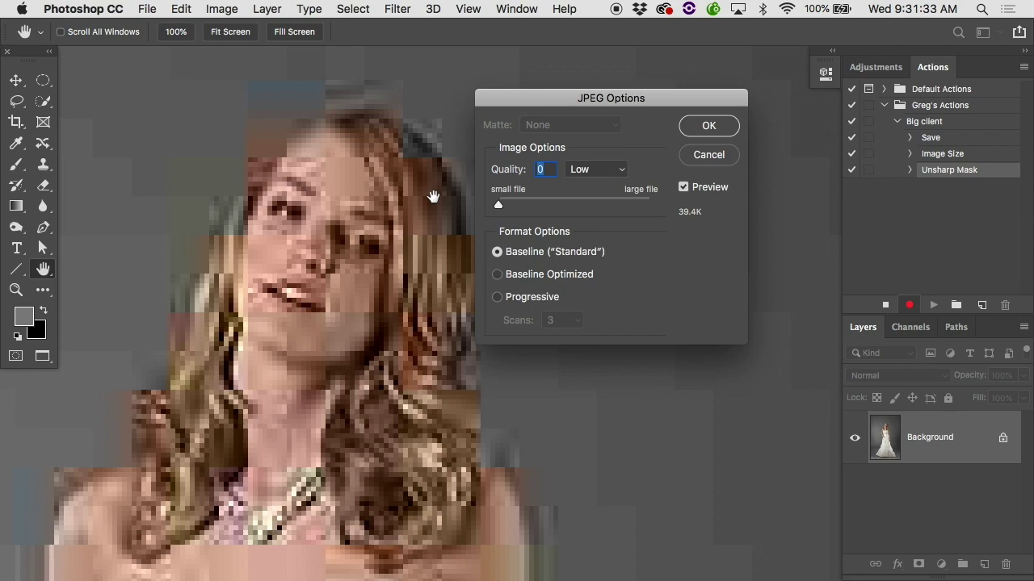
Try JPEG qualities 8 and 10, set the quality to 9, and complete the JPEG save.
left_click(585, 201)
left_click_drag(586, 203, 598, 205)
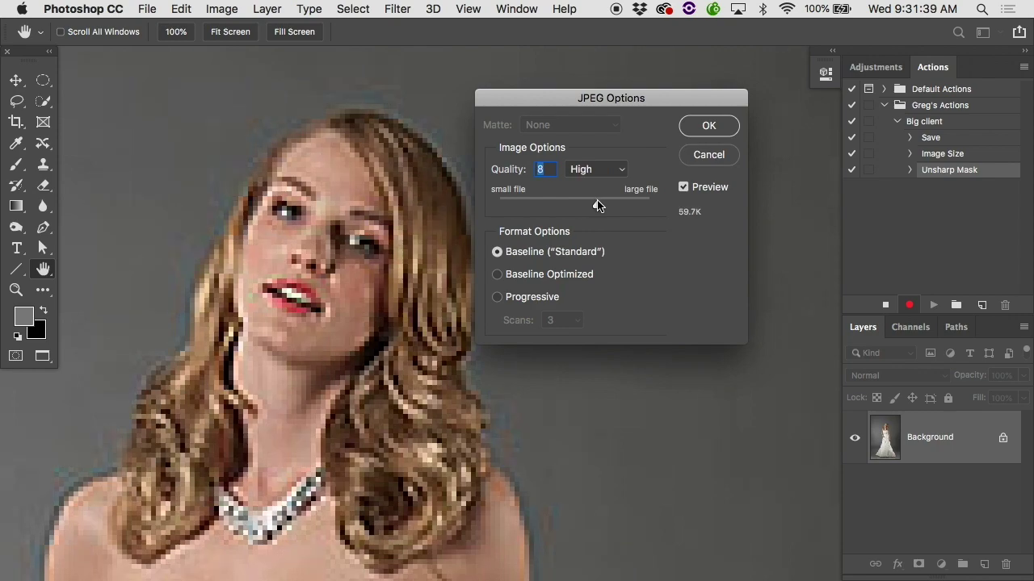
left_click_drag(598, 205, 622, 207)
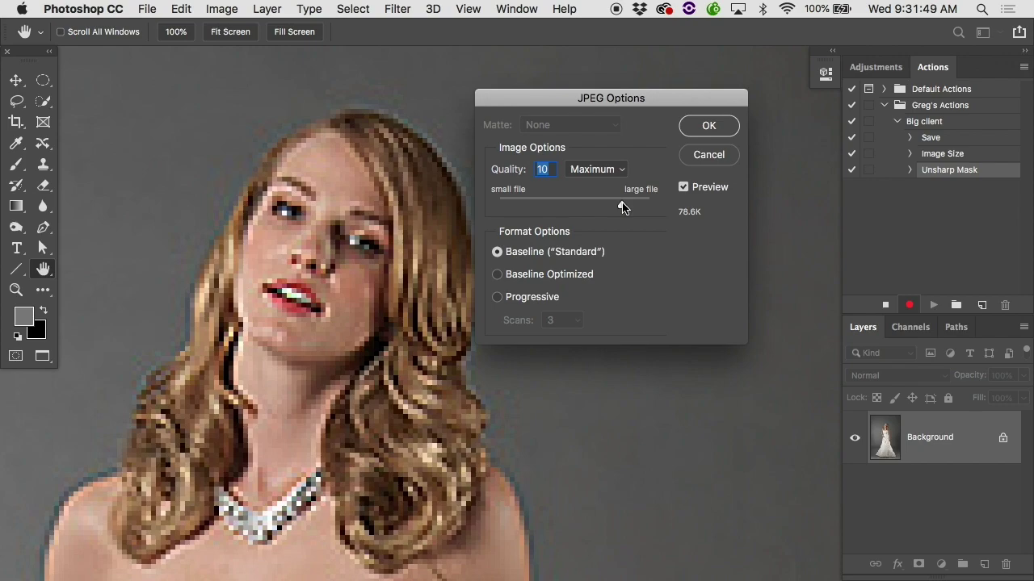
left_click_drag(622, 206, 651, 203)
left_click(620, 206)
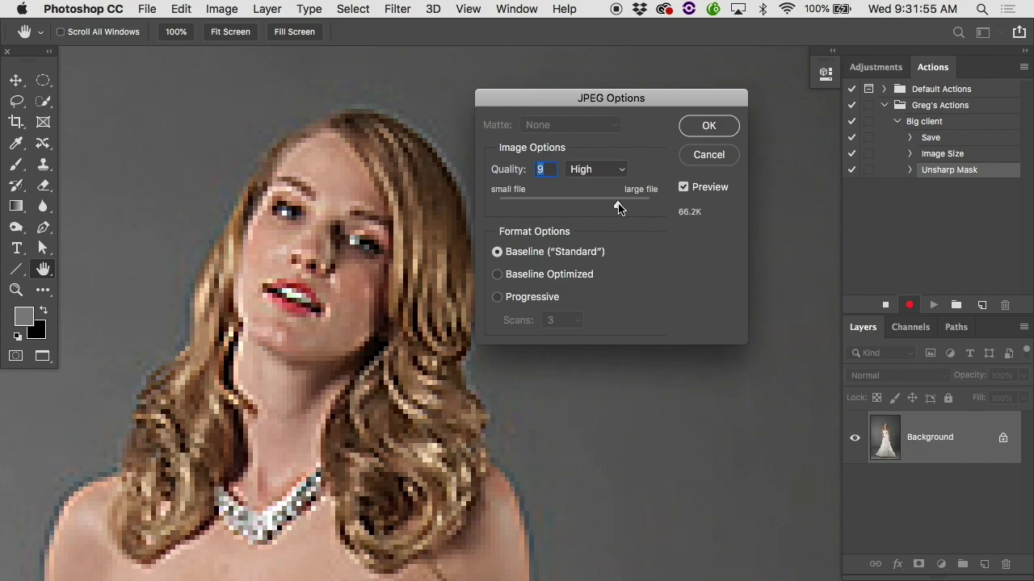
left_click(705, 128)
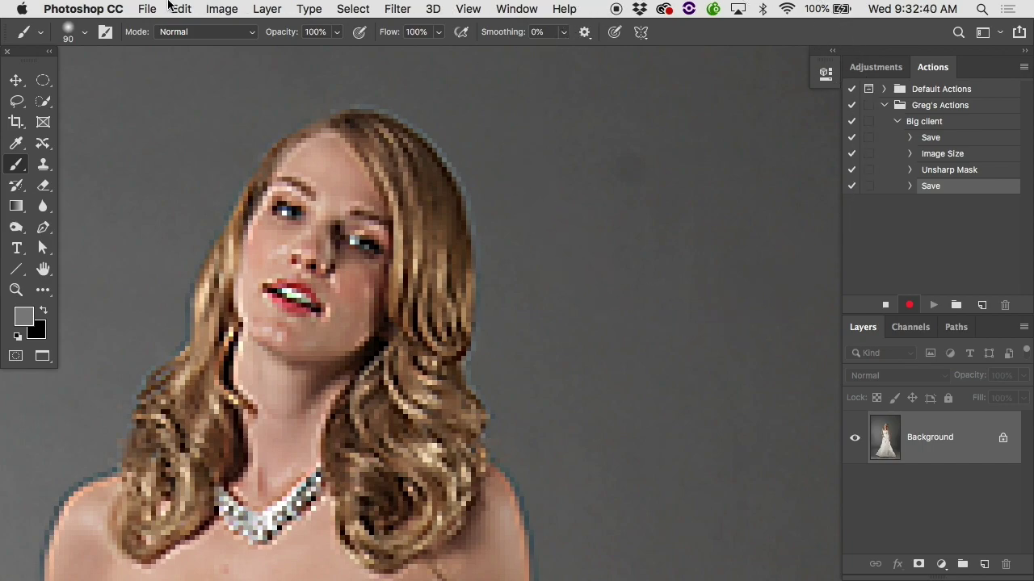
Close the image as the last recorded command and stop recording the Big client action.
left_click(147, 9)
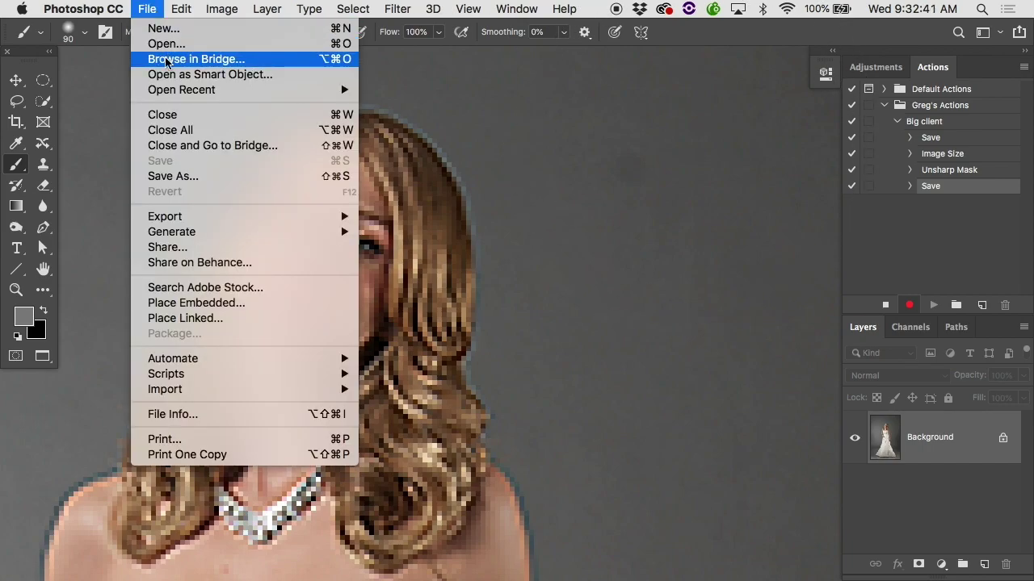
left_click(166, 119)
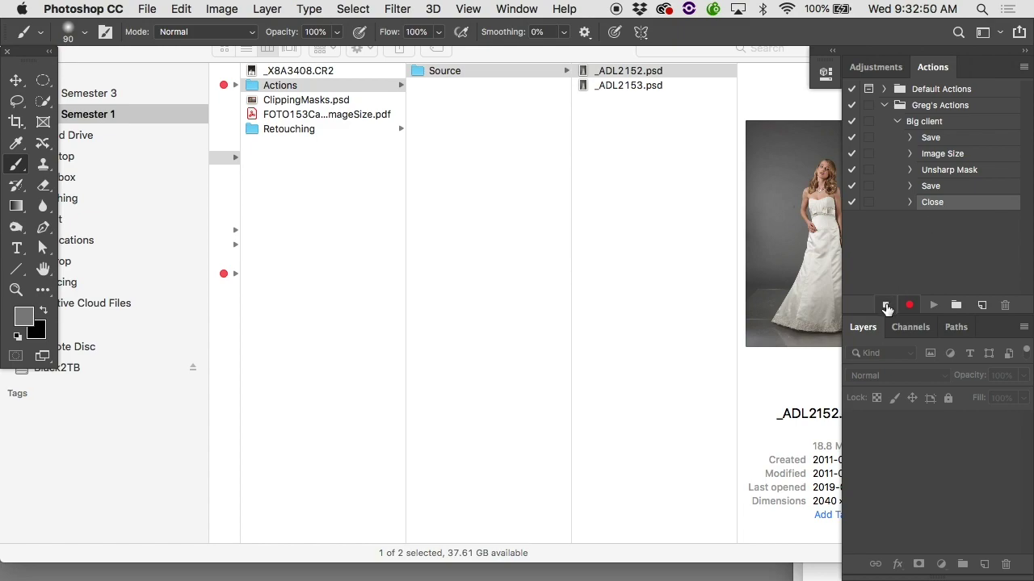
left_click(885, 306)
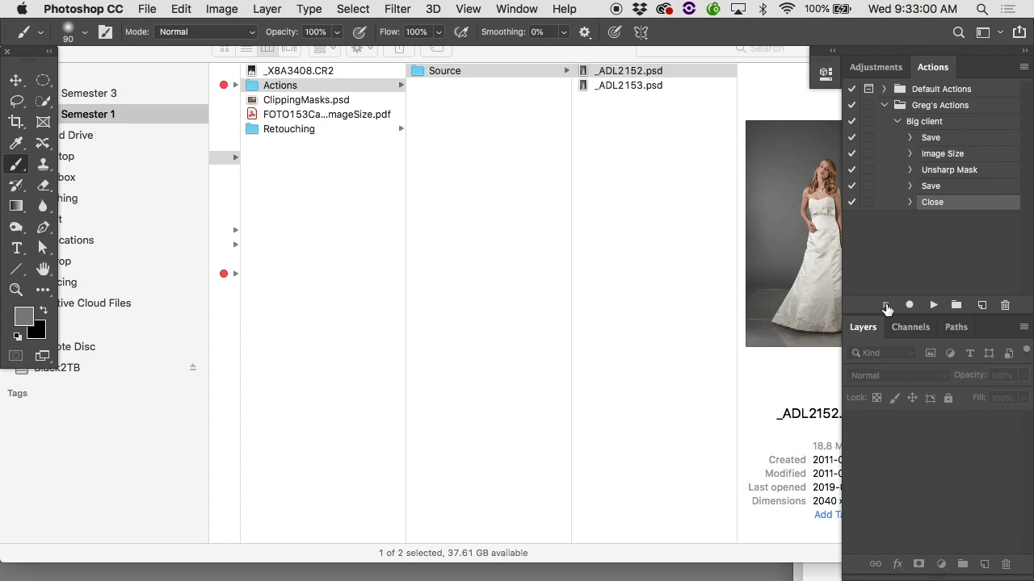
left_click(886, 308)
Check the contents of the JPEGs and TIFFs folders inside BigClientOutput on the Desktop.
key("F11")
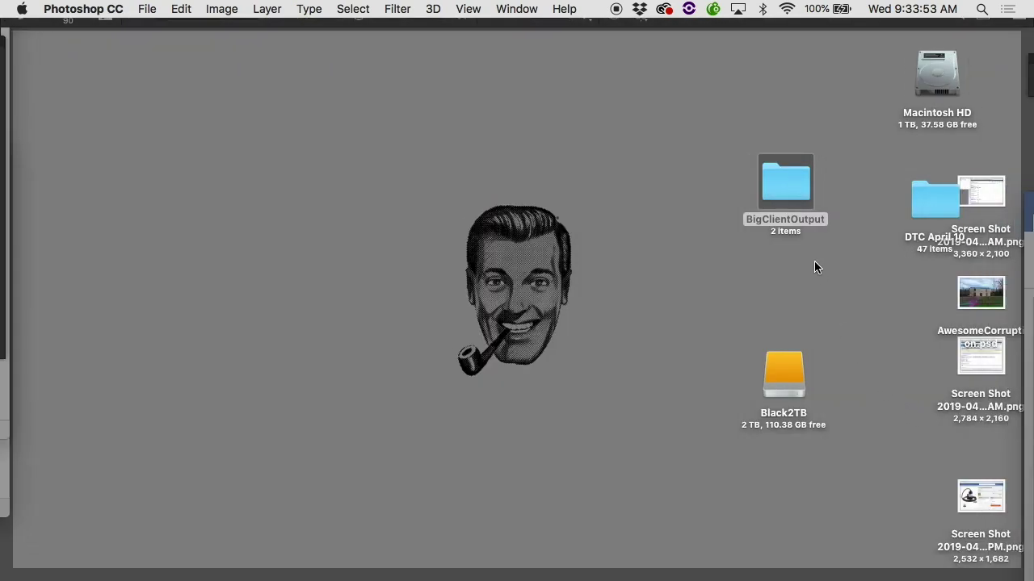
double_click(784, 180)
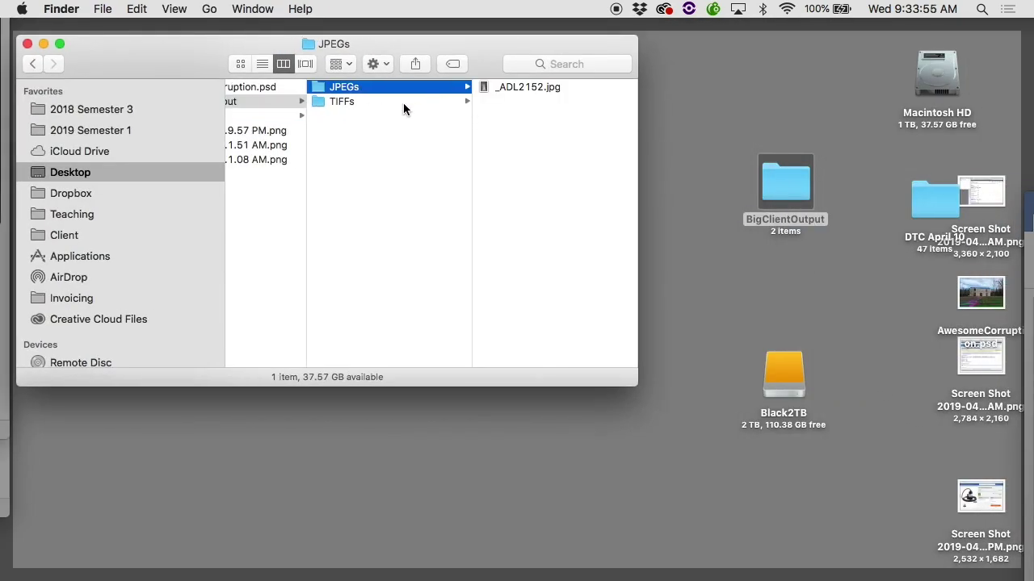
left_click(404, 103)
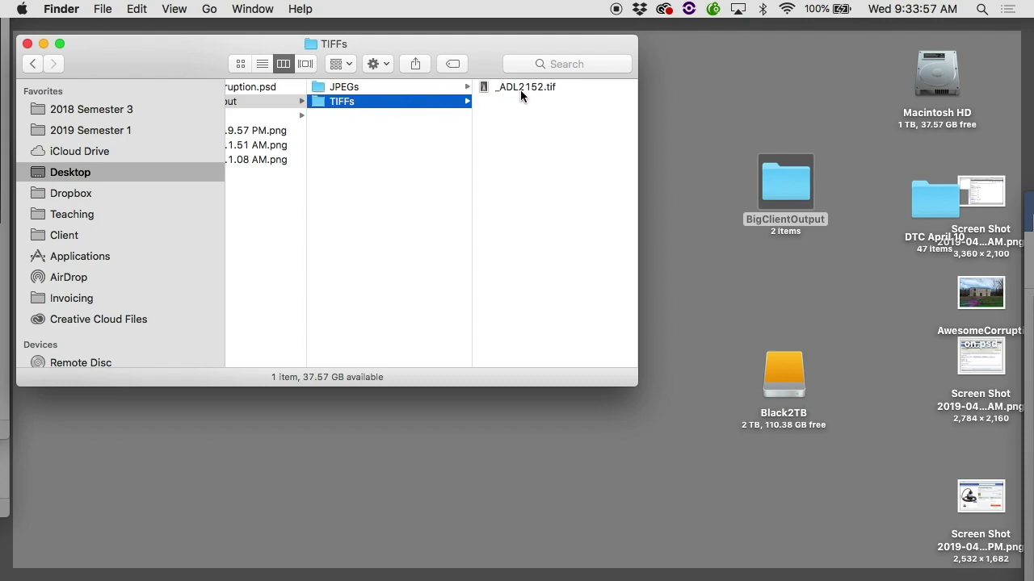
left_click(430, 88)
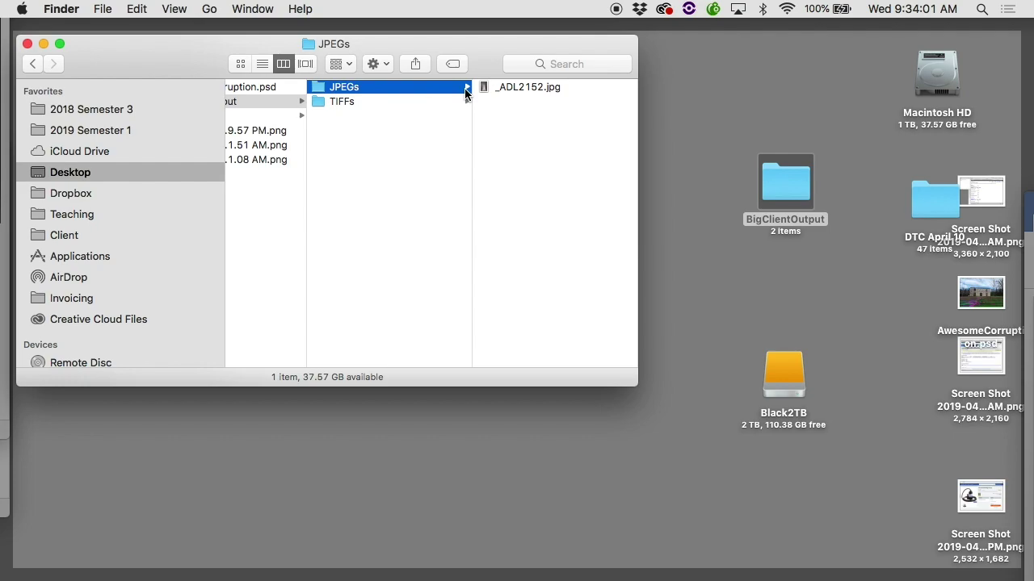
key("F11")
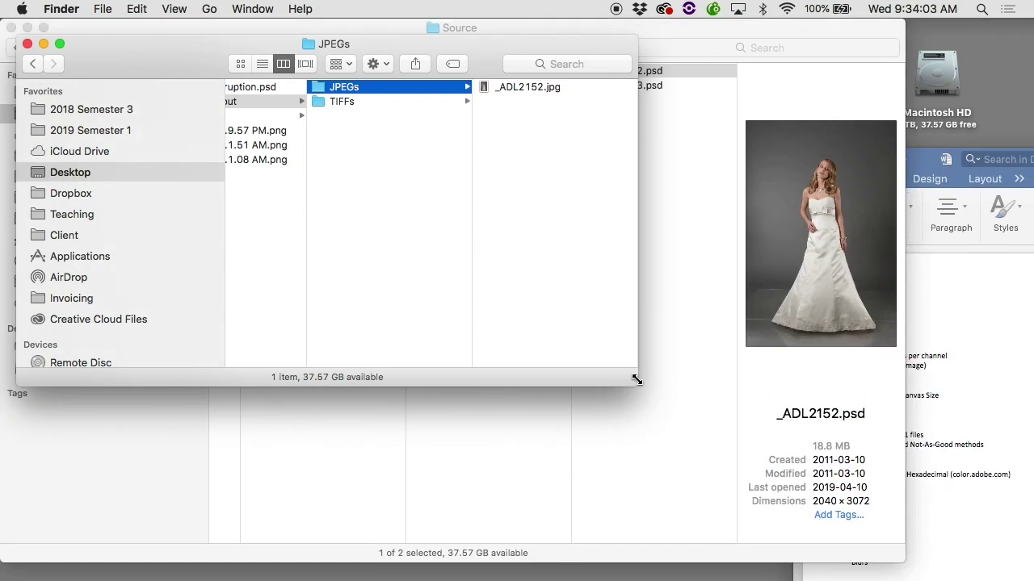
Select the Big client action in Photoshop, open _ADL2153.psd from the Source folder, and play the action on it.
left_click(172, 574)
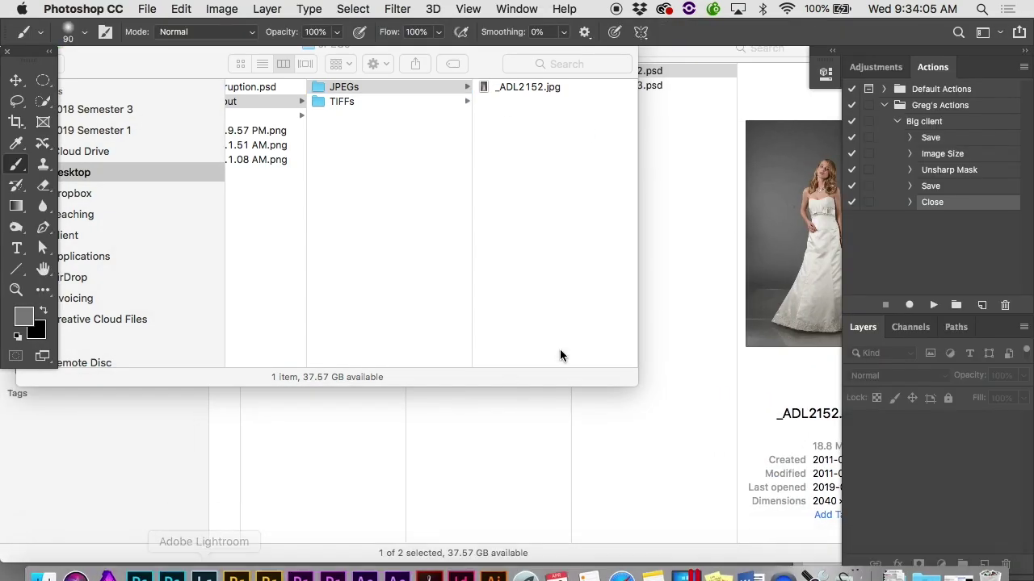
left_click(924, 124)
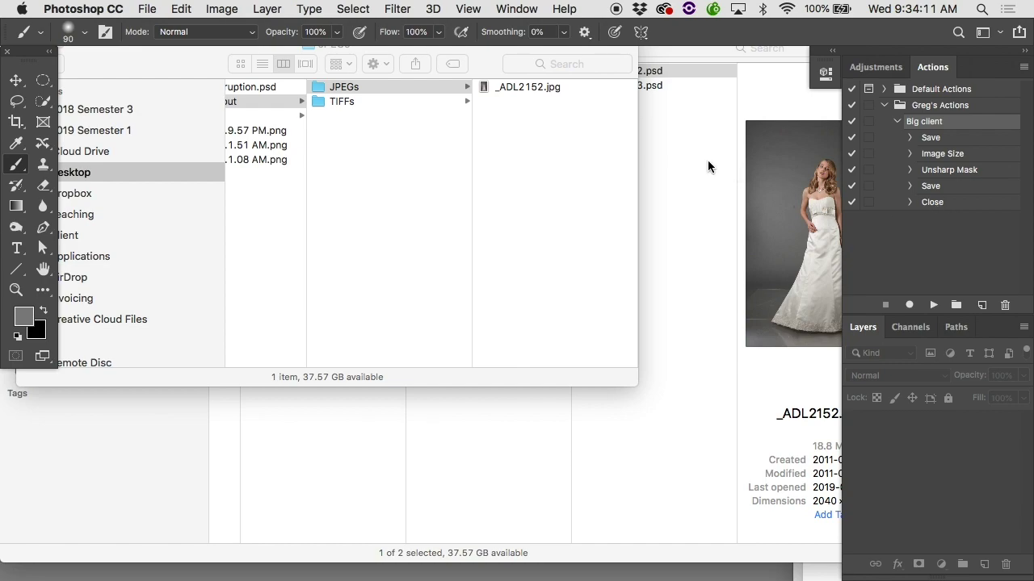
left_click(683, 159)
left_click(611, 85)
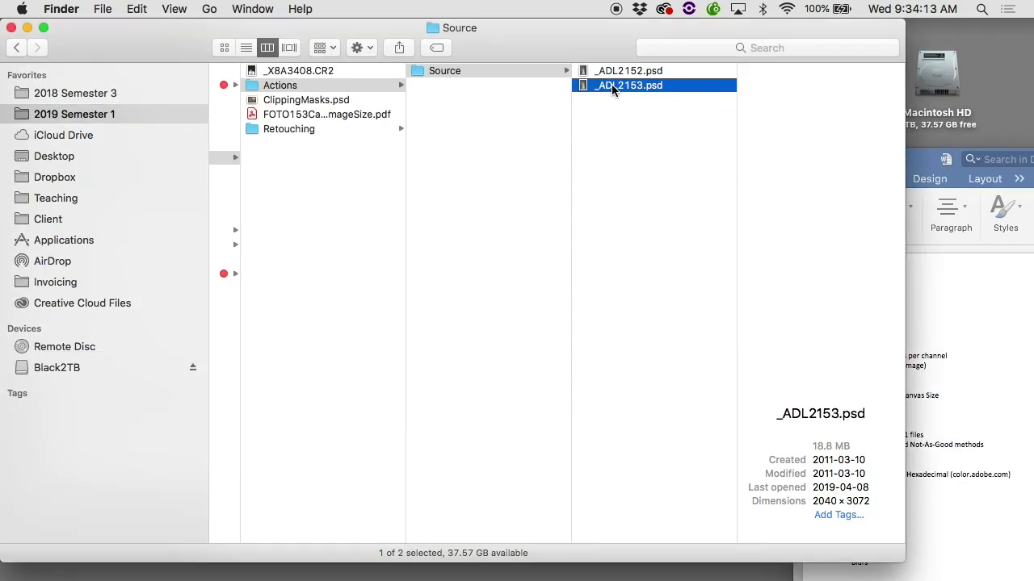
double_click(611, 85)
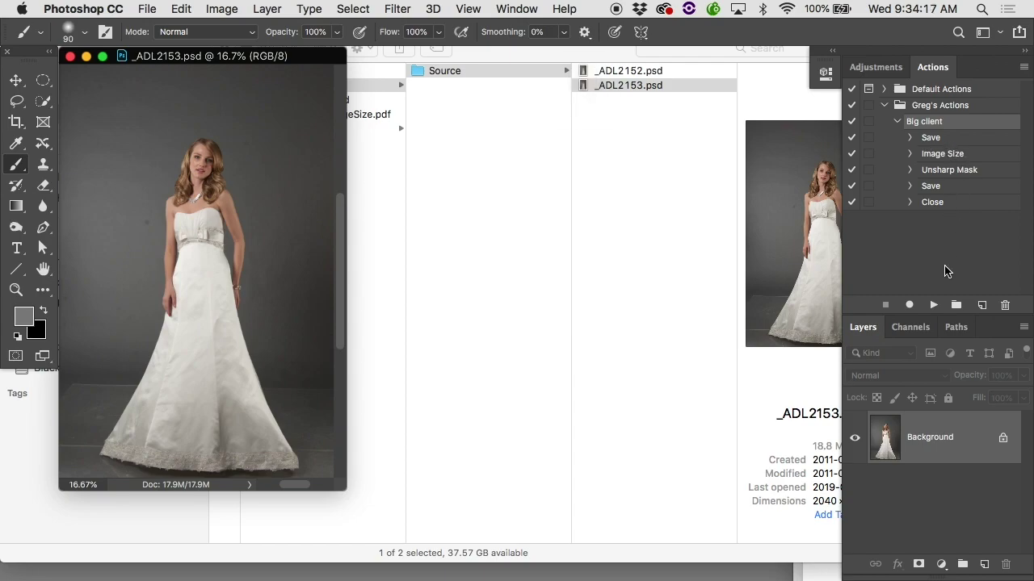
left_click(933, 305)
Inspect the TIFFs and JPEGs folders in BigClientOutput for the files made from _ADL2153.psd.
key("F11")
double_click(785, 182)
left_click(461, 103)
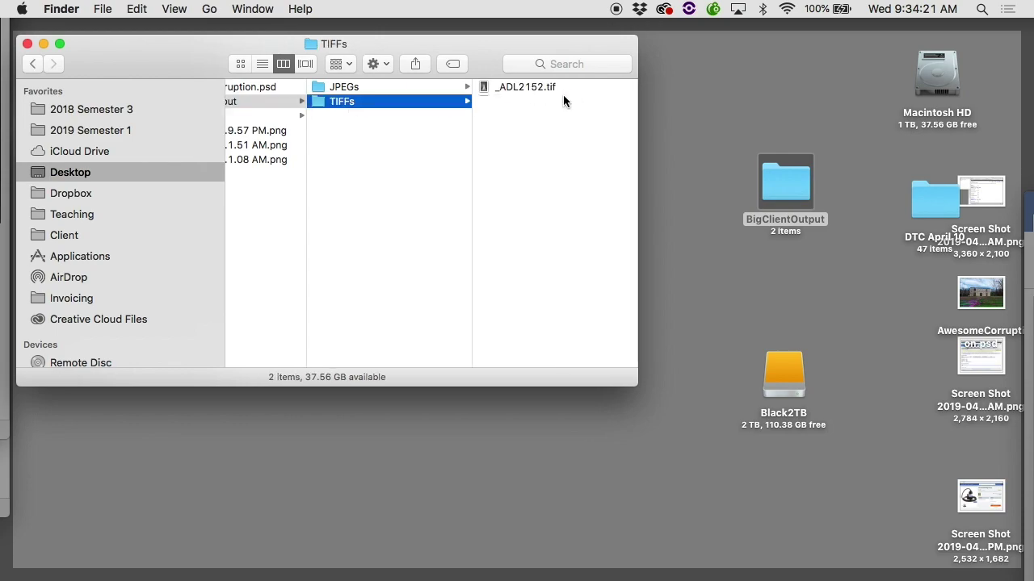
left_click(391, 91)
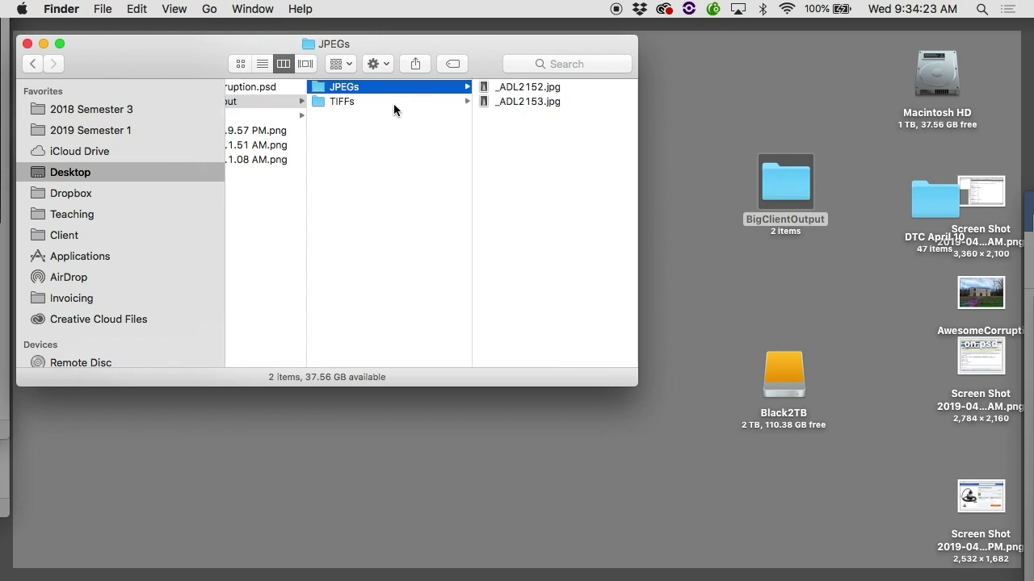
Check the files in the TIFFs subfolder of BigClientOutput and return to the Source folder window.
left_click(395, 103)
key("F11")
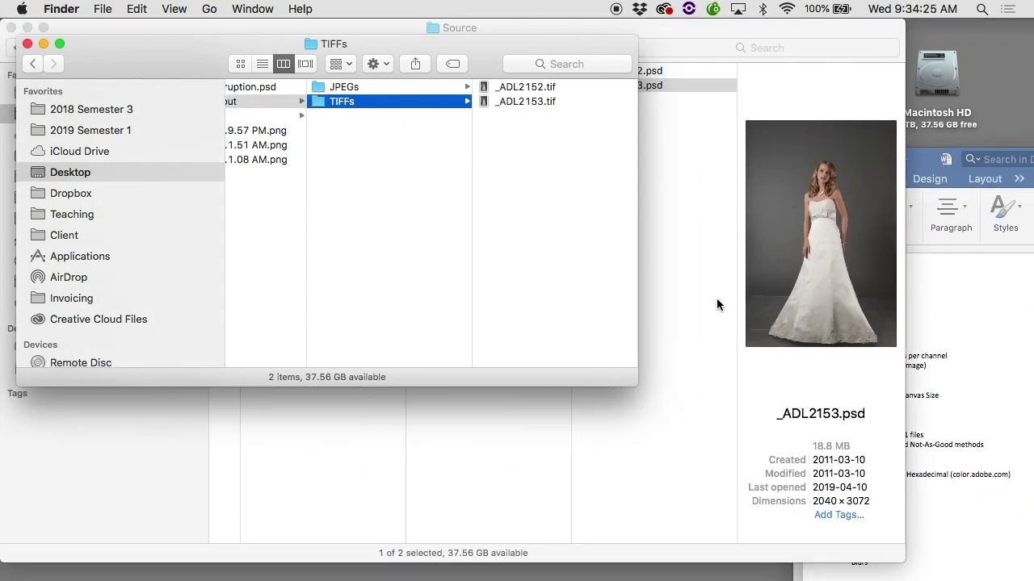
left_click(697, 252)
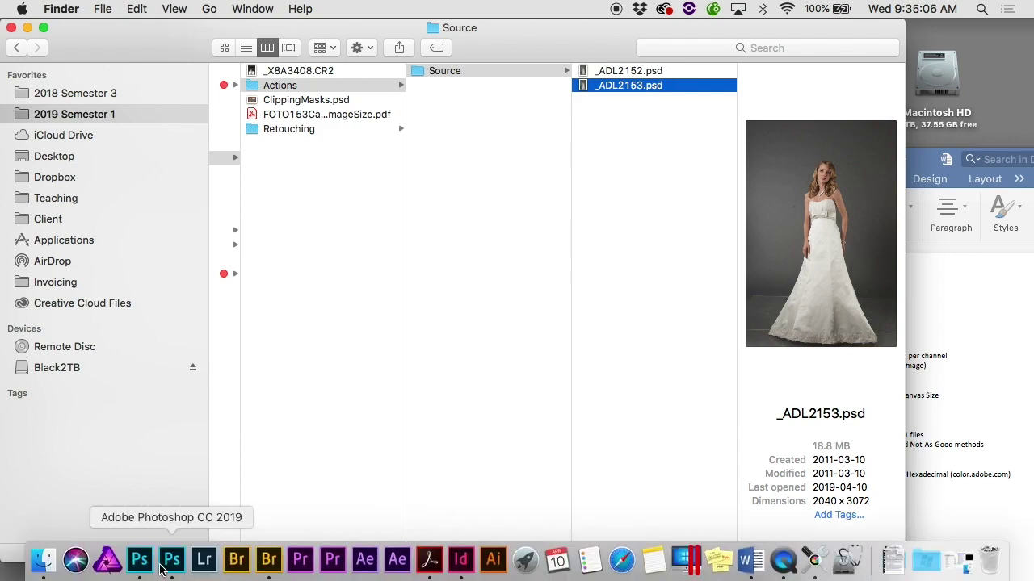
Switch to Photoshop and save the action set containing Big client to the Desktop as an .atn file under its suggested name.
left_click(170, 561)
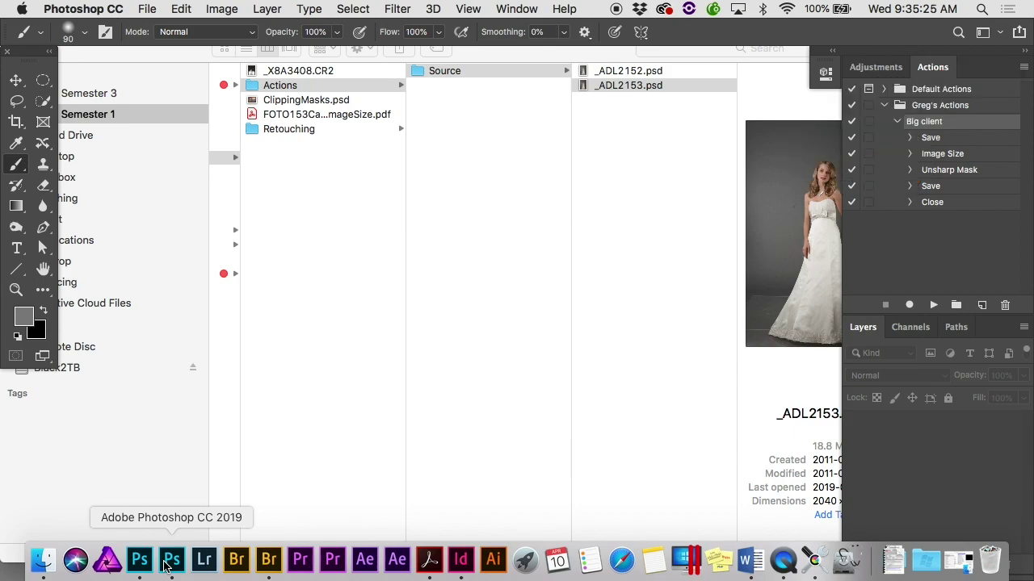
left_click(940, 106)
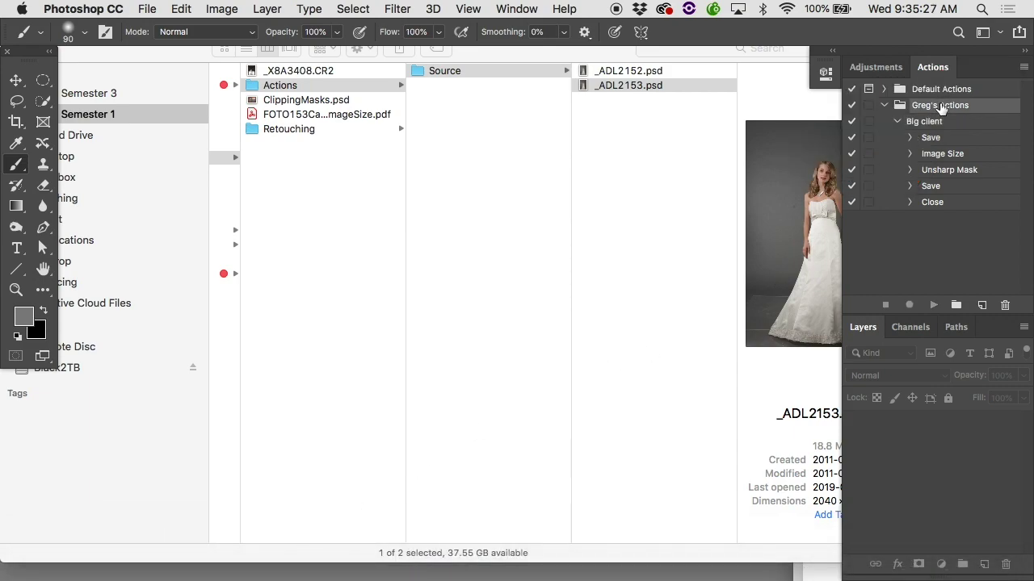
left_click(1023, 67)
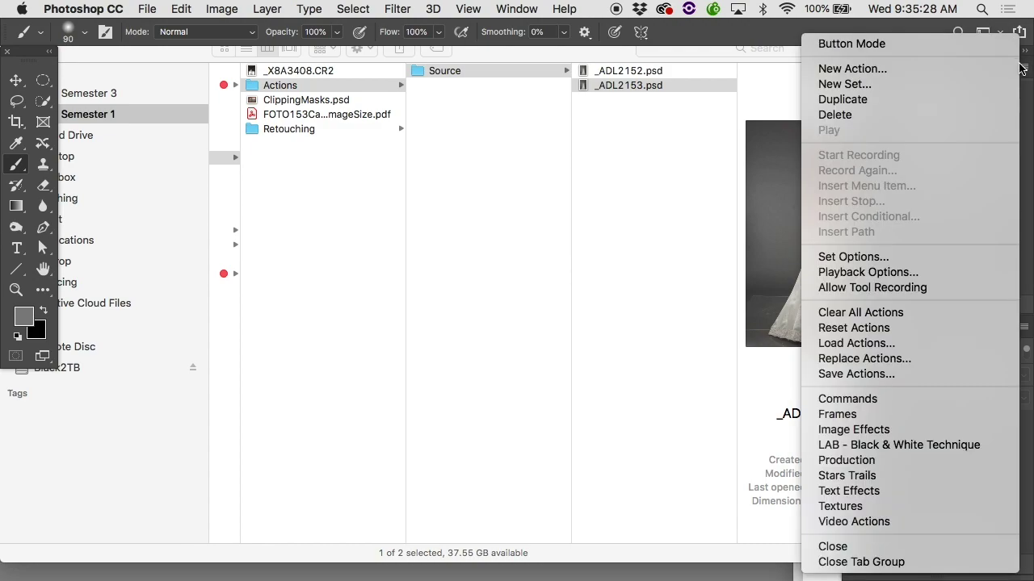
left_click(861, 376)
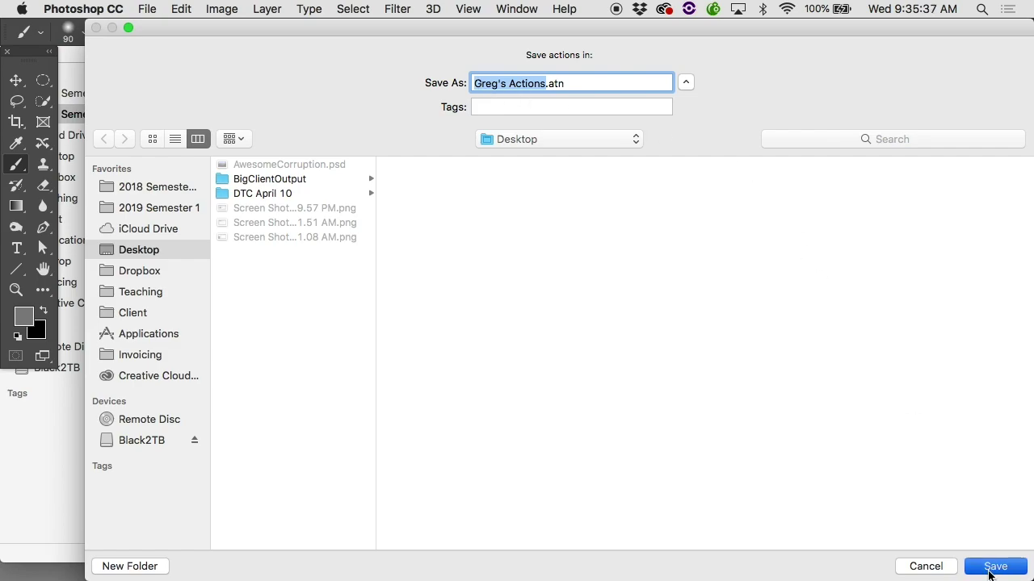
left_click(995, 567)
Reveal the Desktop and move the saved .atn actions file to the empty area beside the BigClientOutput folder.
key("F11")
left_click_drag(884, 360, 607, 182)
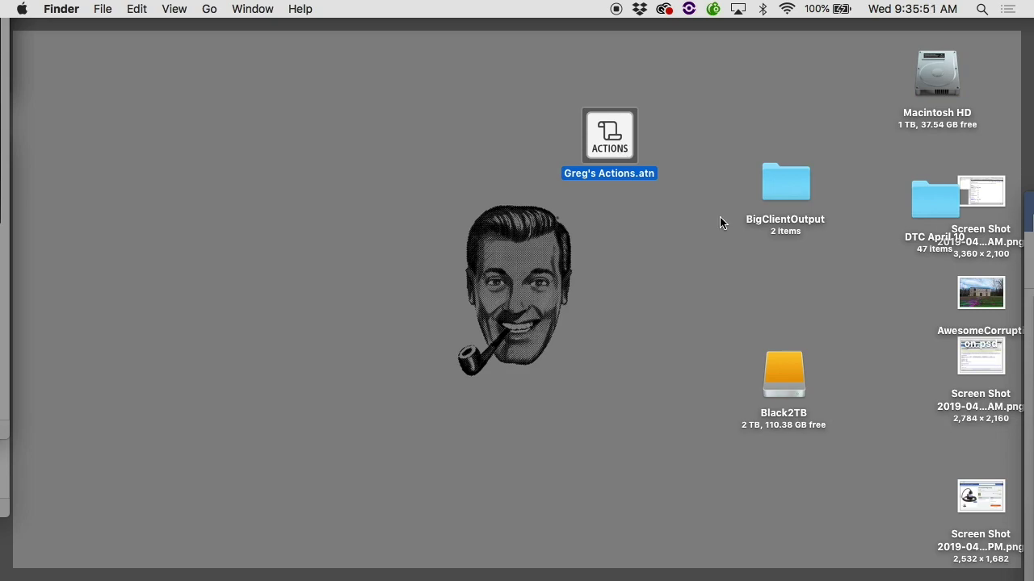
key("F11")
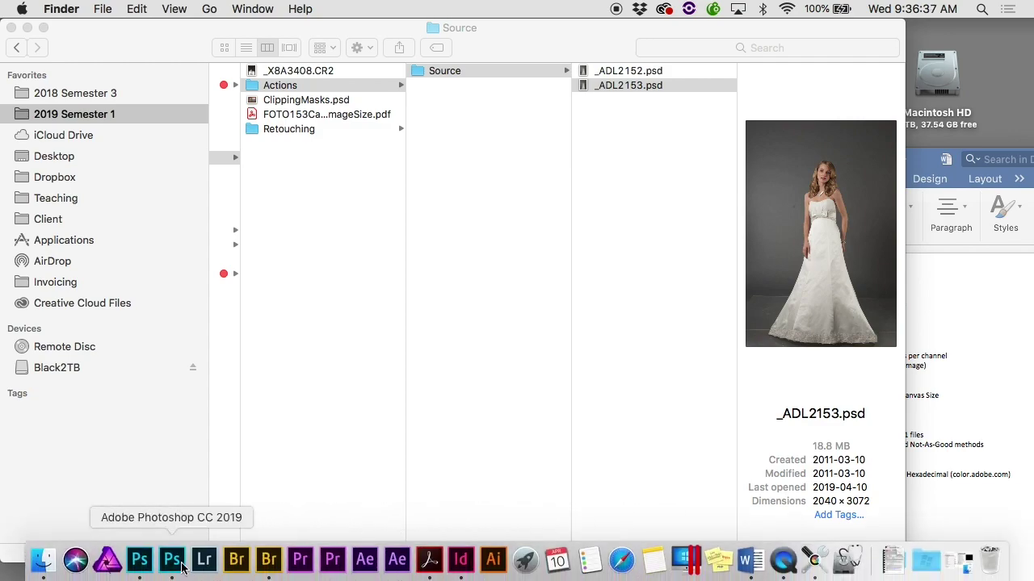
Switch to Photoshop and review the recorded details of the first Save and Image Size commands in Big client.
left_click(184, 570)
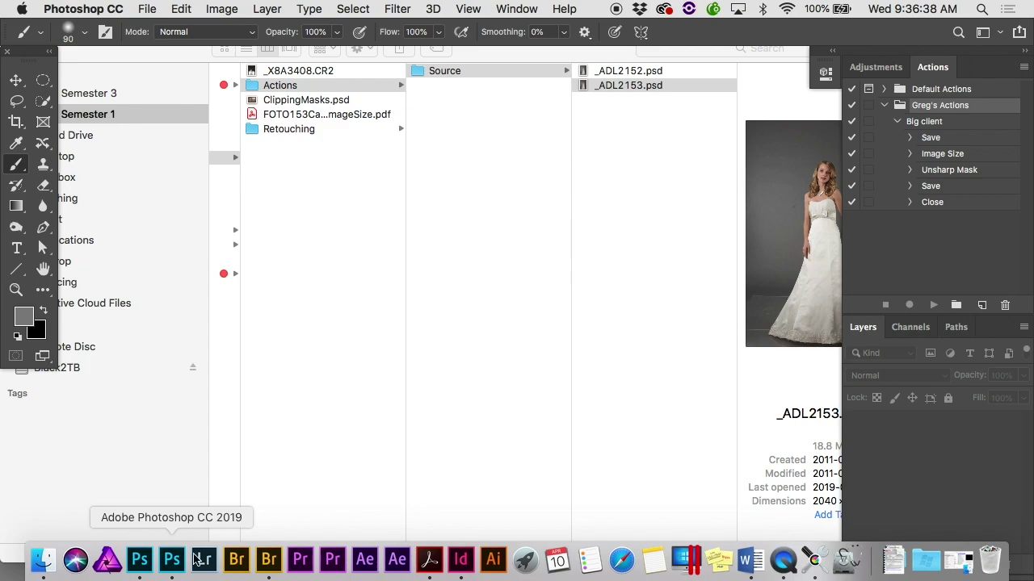
left_click(910, 138)
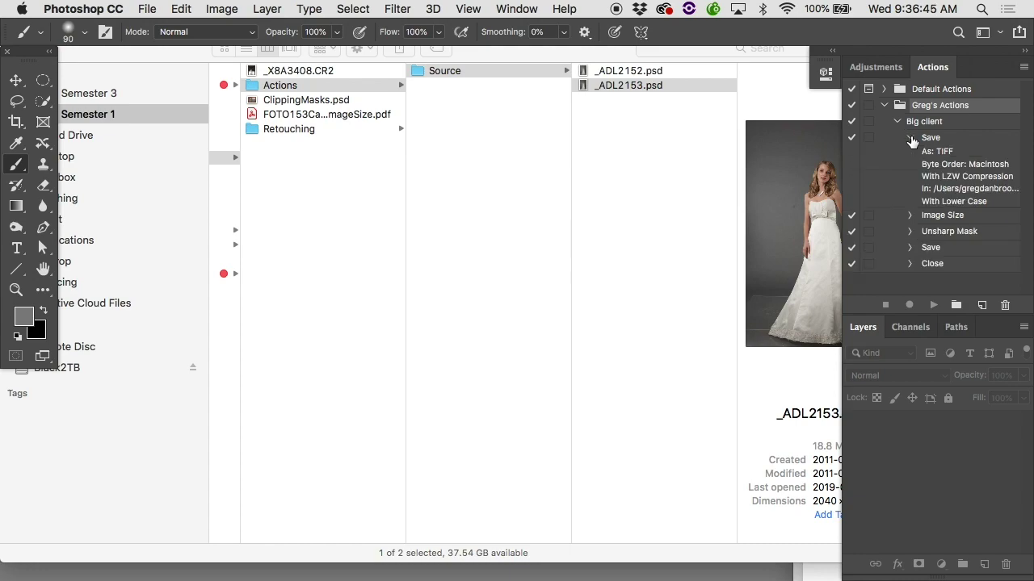
left_click(910, 138)
left_click(910, 154)
left_click(910, 153)
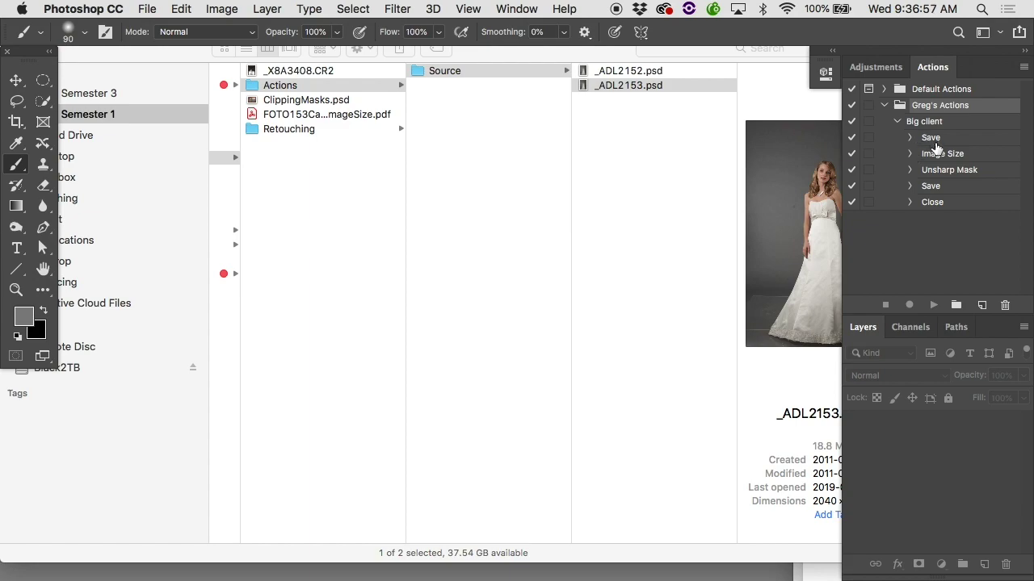
Make the Unsharp Mask command in Big client show its dialog during playback.
left_click(929, 171)
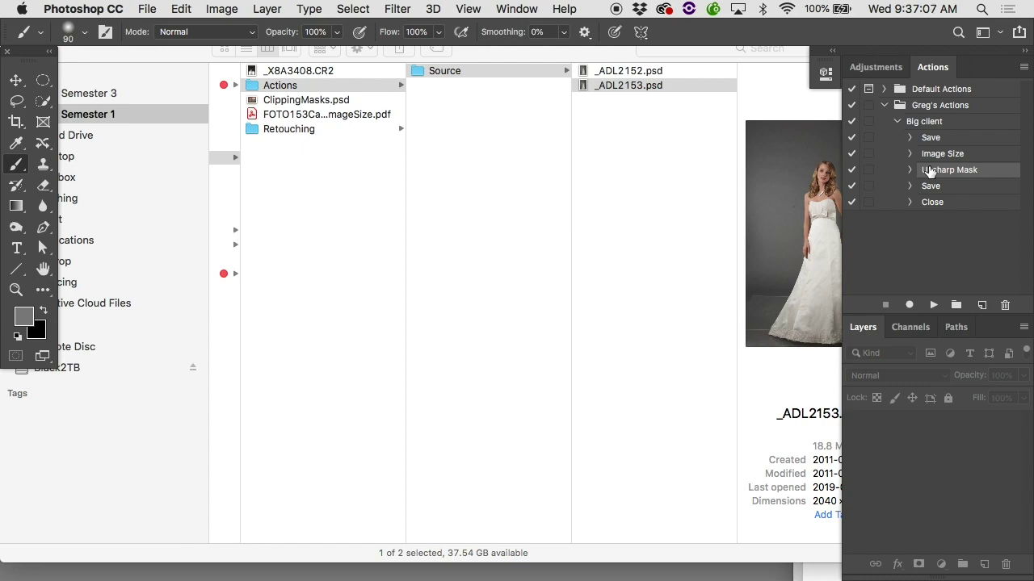
left_click(869, 171)
Open _ADL2152.psd from the Source folder and play the Big client action on it.
double_click(618, 72)
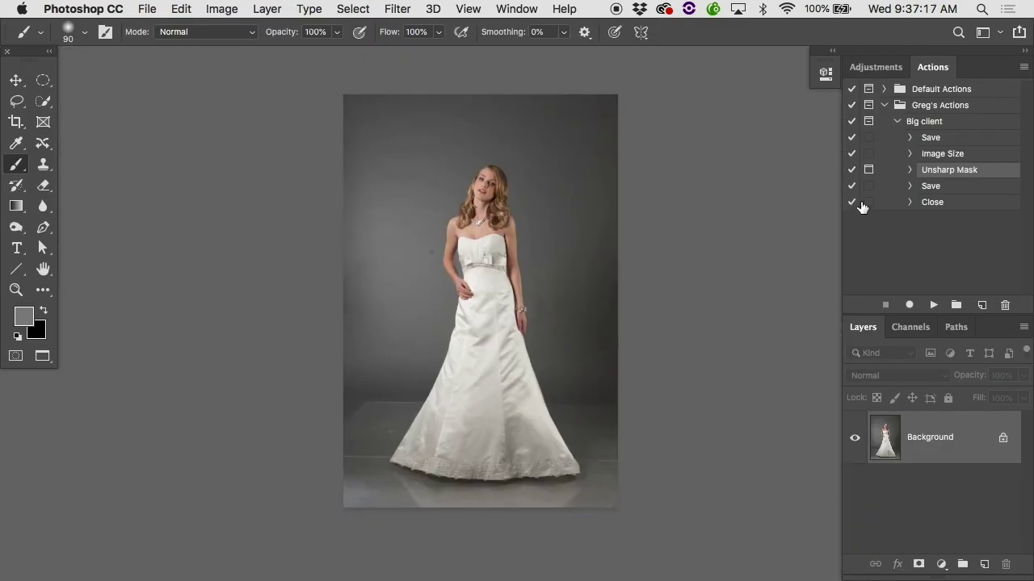
left_click(920, 123)
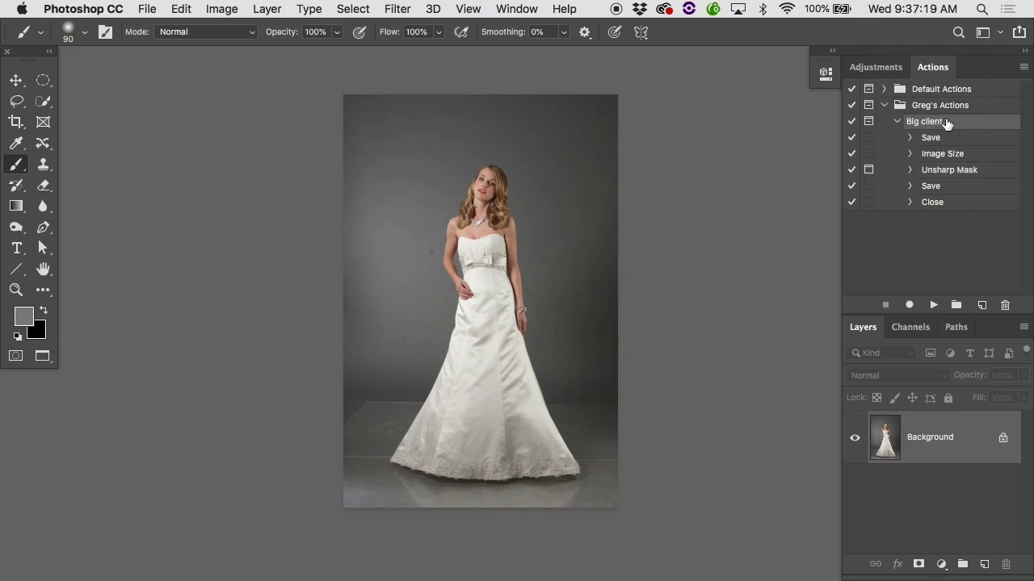
left_click(935, 305)
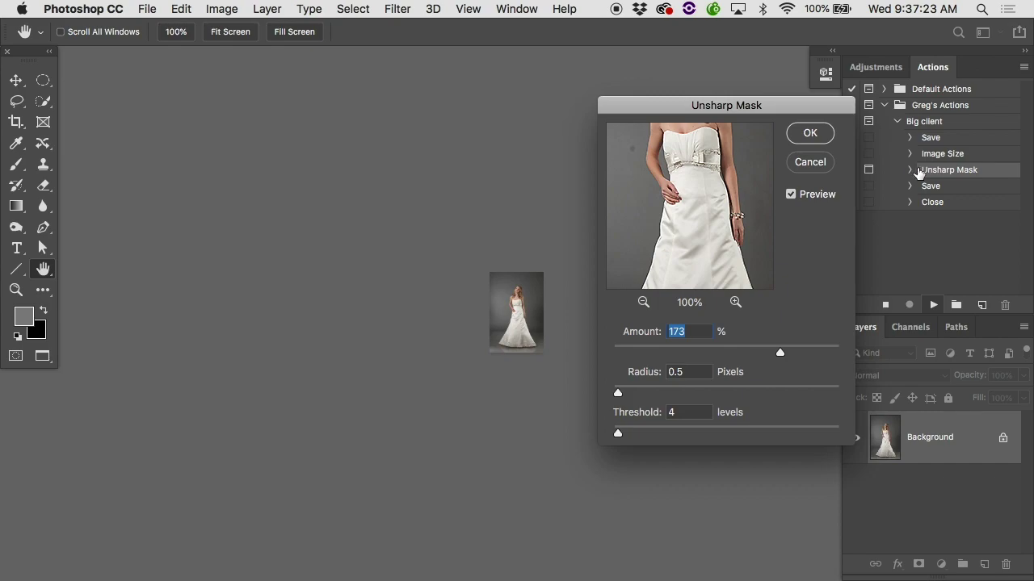
Set Unsharp Mask to Amount 362% and Radius 188.9 pixels and confirm so the action finishes.
left_click_drag(812, 112, 754, 101)
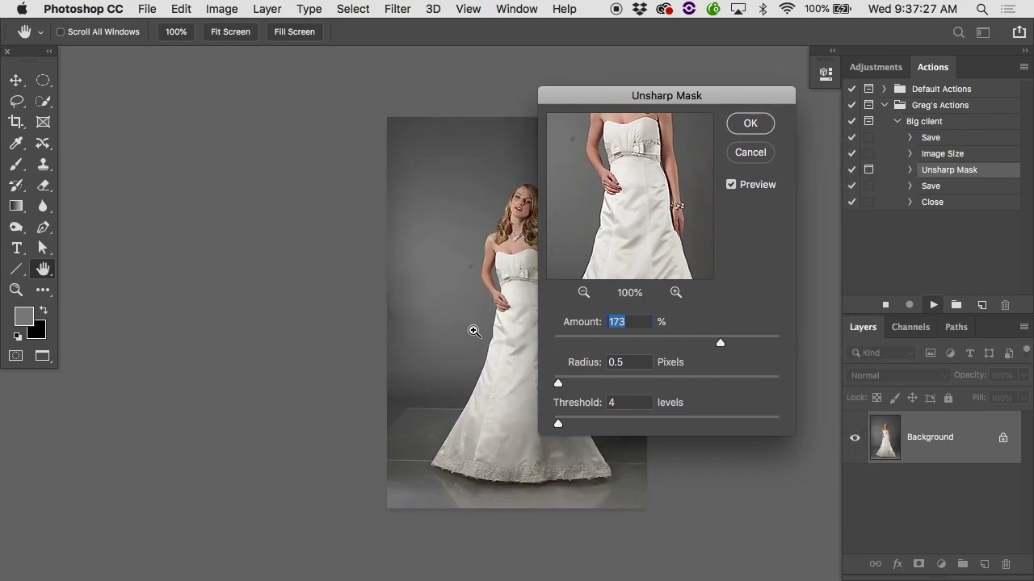
left_click_drag(674, 342, 648, 343)
left_click(735, 378)
left_click(767, 344)
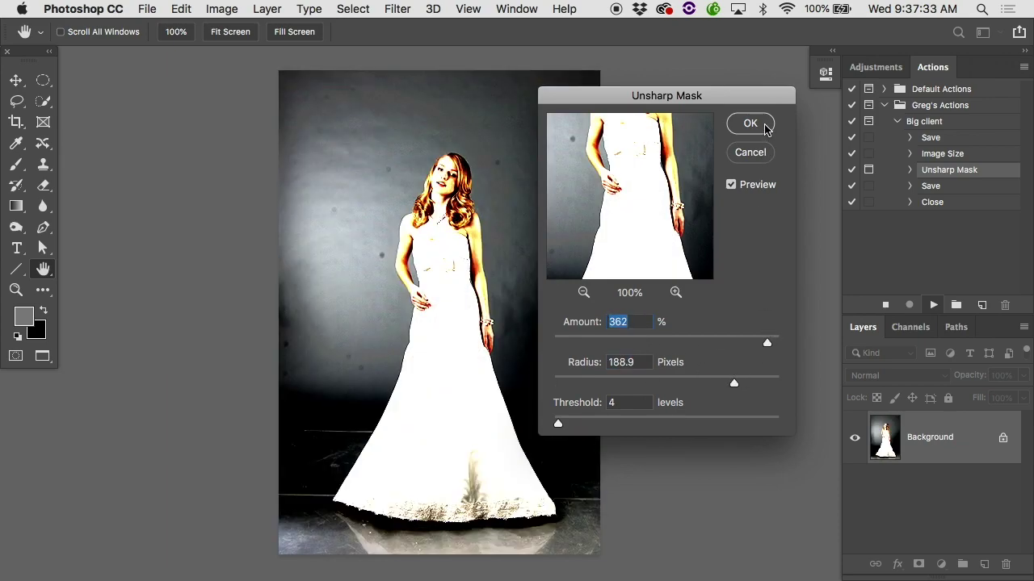
left_click(750, 124)
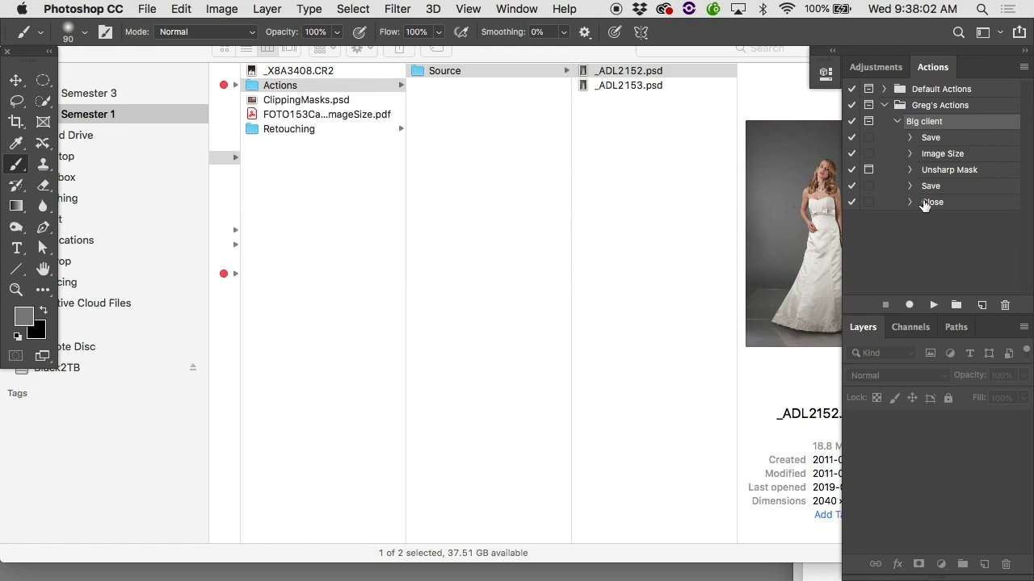
Stop the Unsharp Mask command in Big client from showing its dialog during playback.
left_click(869, 171)
left_click(869, 170)
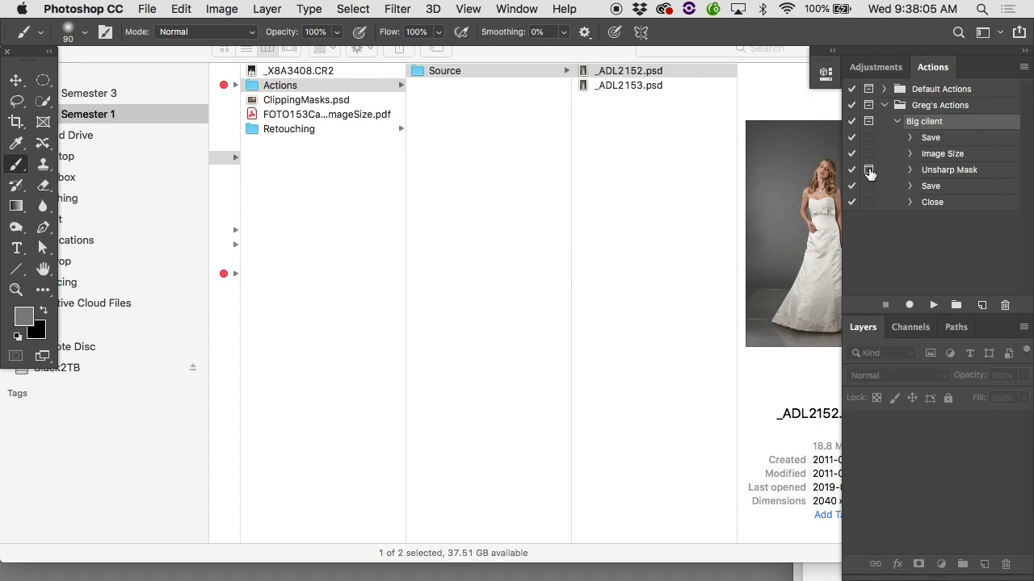
left_click(898, 122)
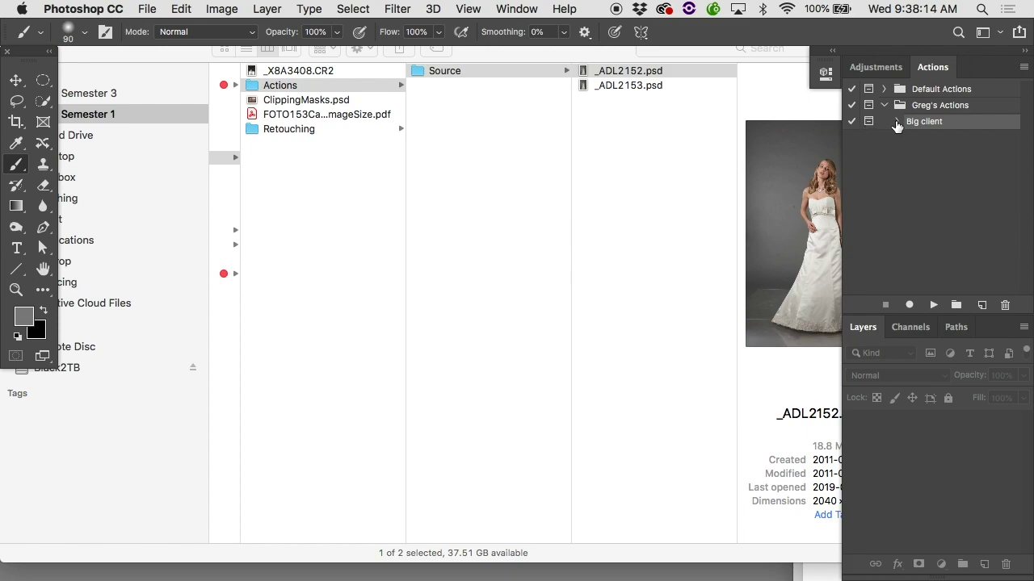
left_click(896, 121)
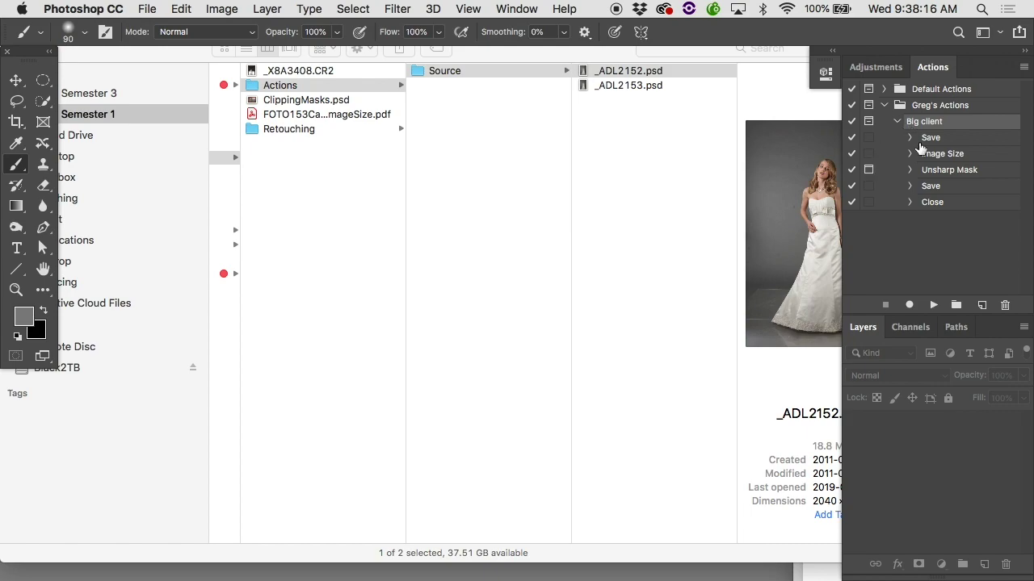
left_click(872, 174)
left_click(896, 122)
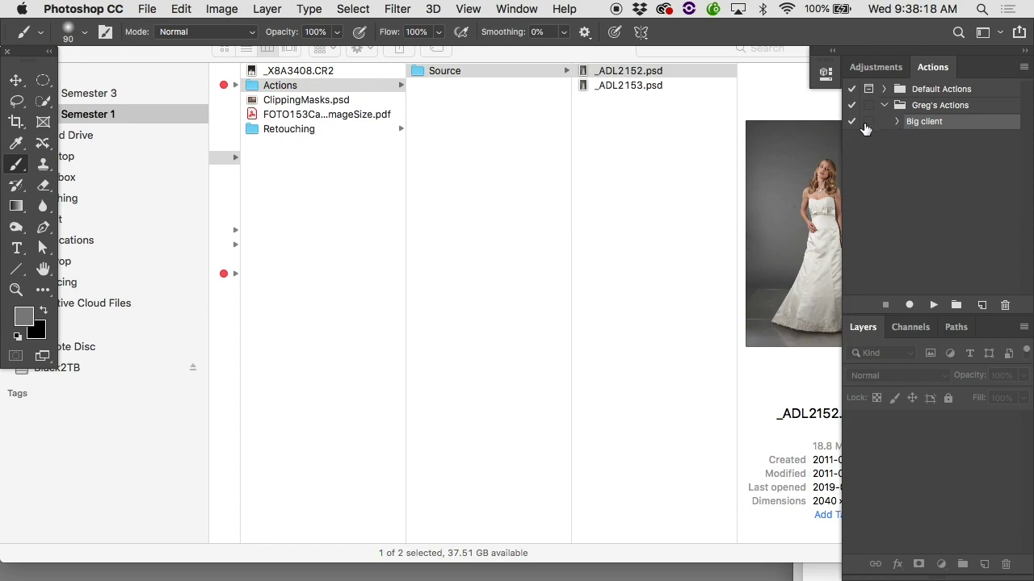
left_click(896, 121)
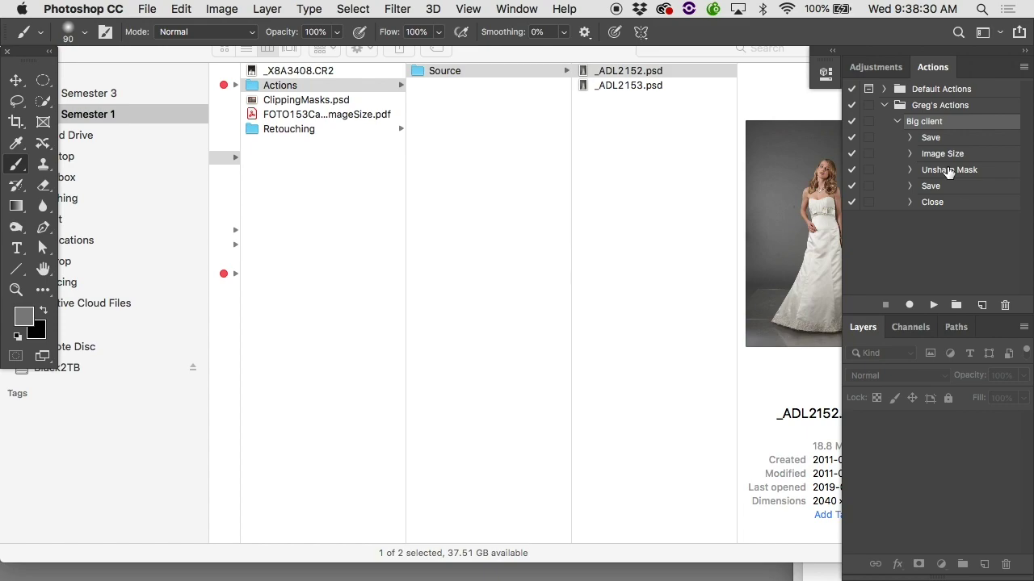
Toggle individual commands of Big client, such as Save, Image Size and Unsharp Mask, out of playback and include them again.
left_click(851, 154)
left_click(852, 187)
left_click(896, 121)
left_click(897, 121)
left_click(851, 137)
left_click(851, 153)
left_click(851, 171)
left_click(851, 186)
left_click(852, 138)
Review the recorded settings of the Image Size and Unsharp Mask commands in Big client.
left_click(910, 153)
left_click(910, 153)
left_click(910, 170)
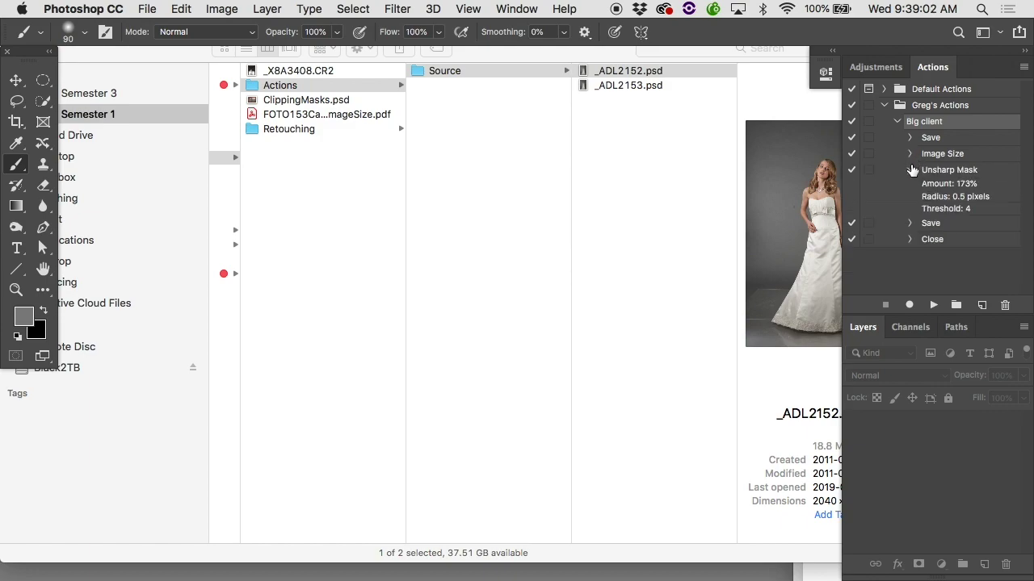
Try to re-record the Unsharp Mask command's settings in Big client and stop the attempt.
double_click(947, 172)
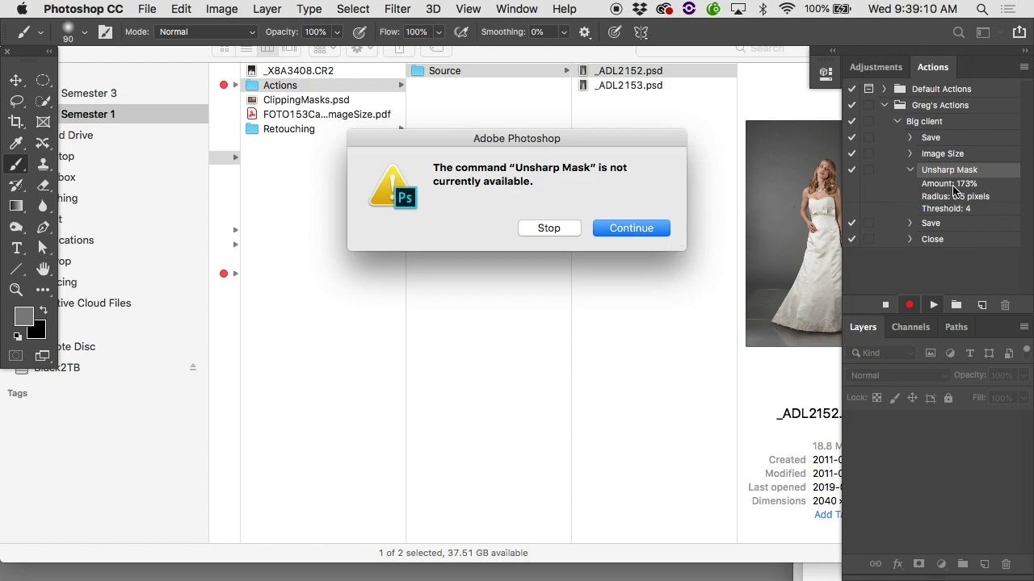
left_click(566, 228)
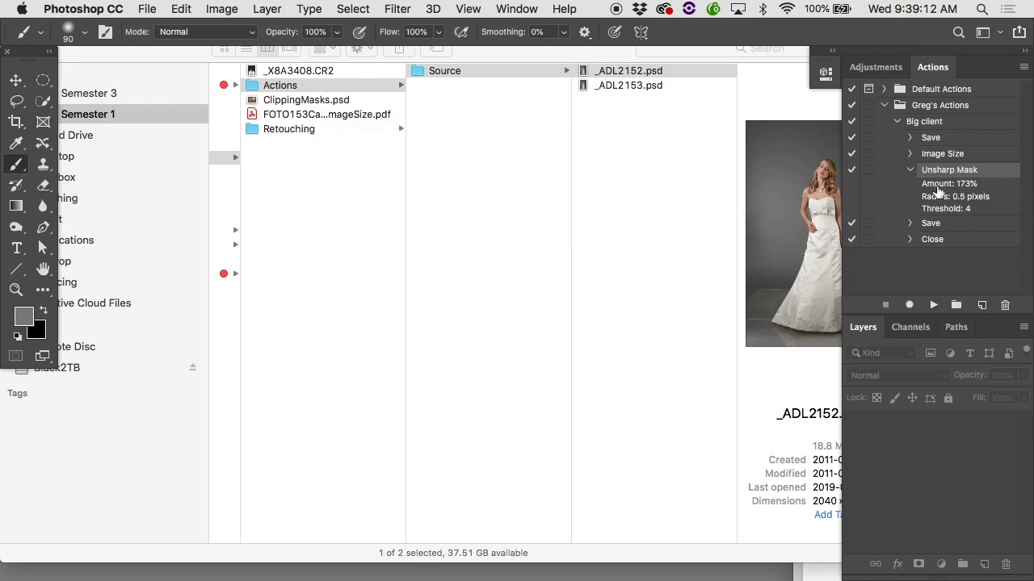
left_click(911, 171)
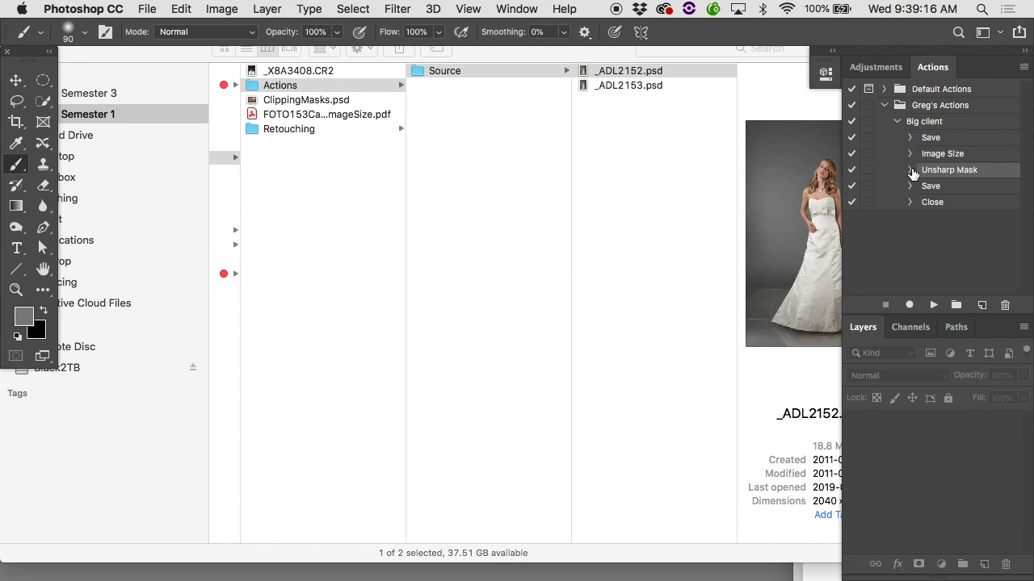
left_click(910, 171)
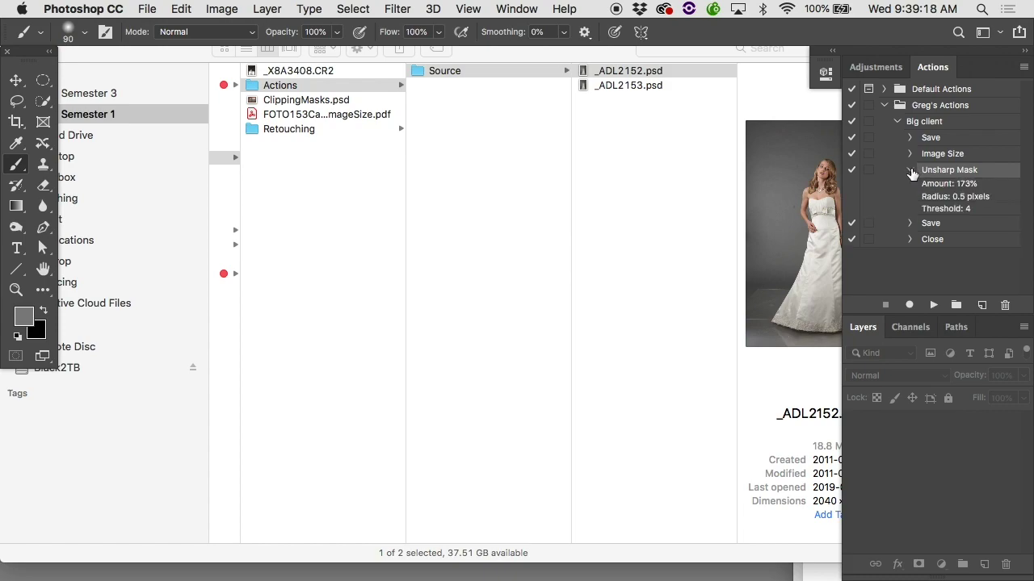
left_click(910, 171)
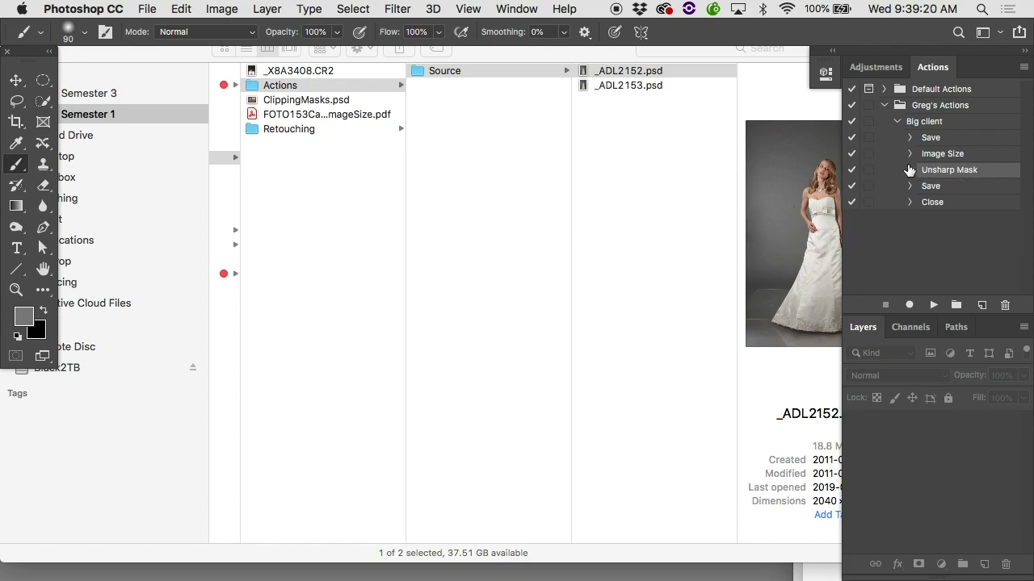